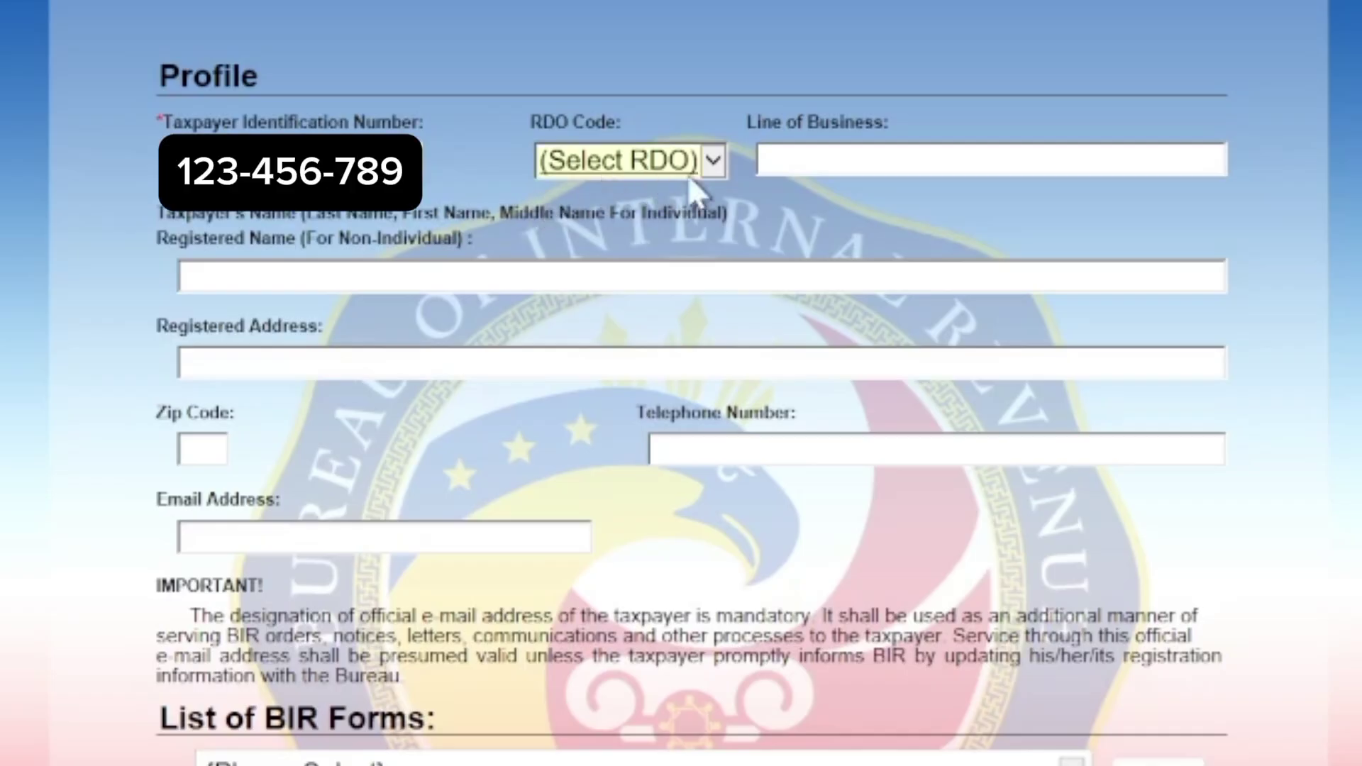
# Step: Set the profile's RDO code to 044 and enter RETAIL SALE as the line of business
pyautogui.click(685, 143)
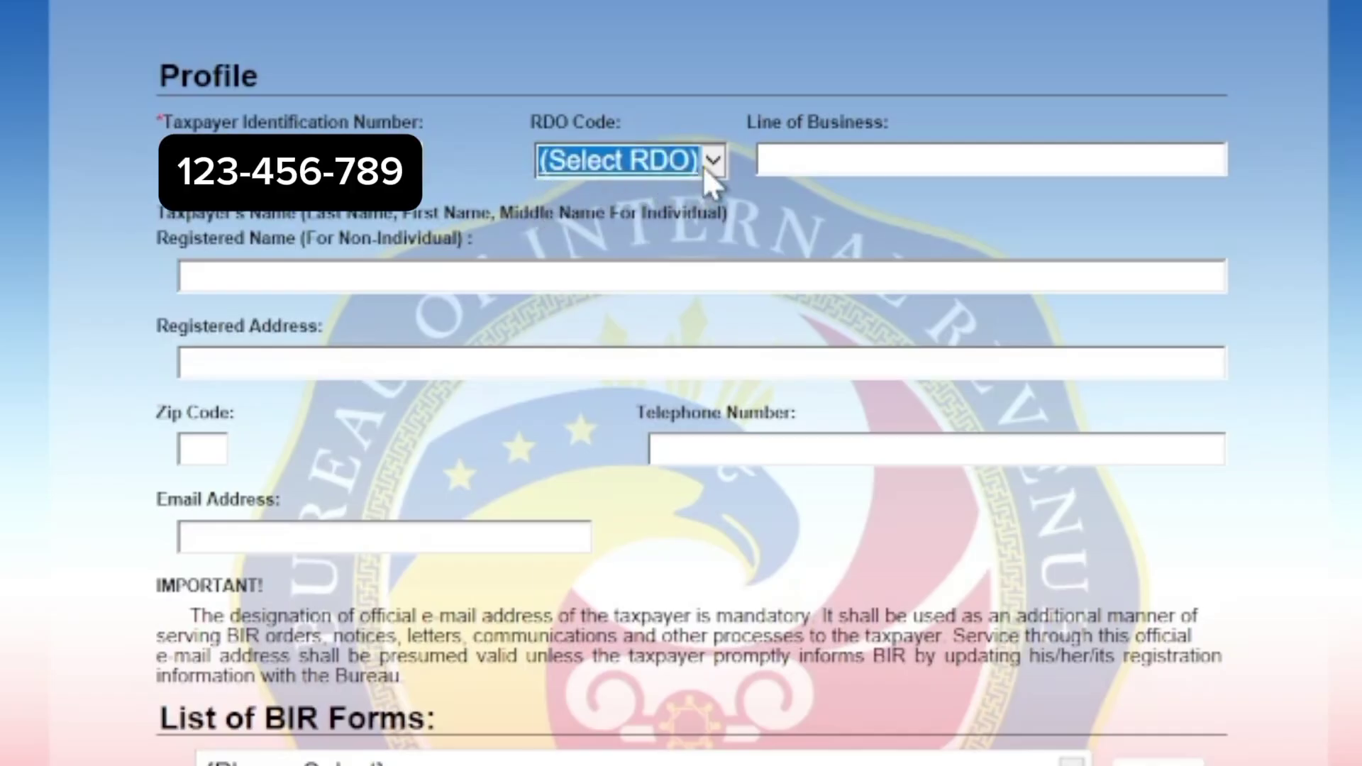
pyautogui.moveTo(709, 226); pyautogui.dragTo(710, 497)
pyautogui.click(602, 483)
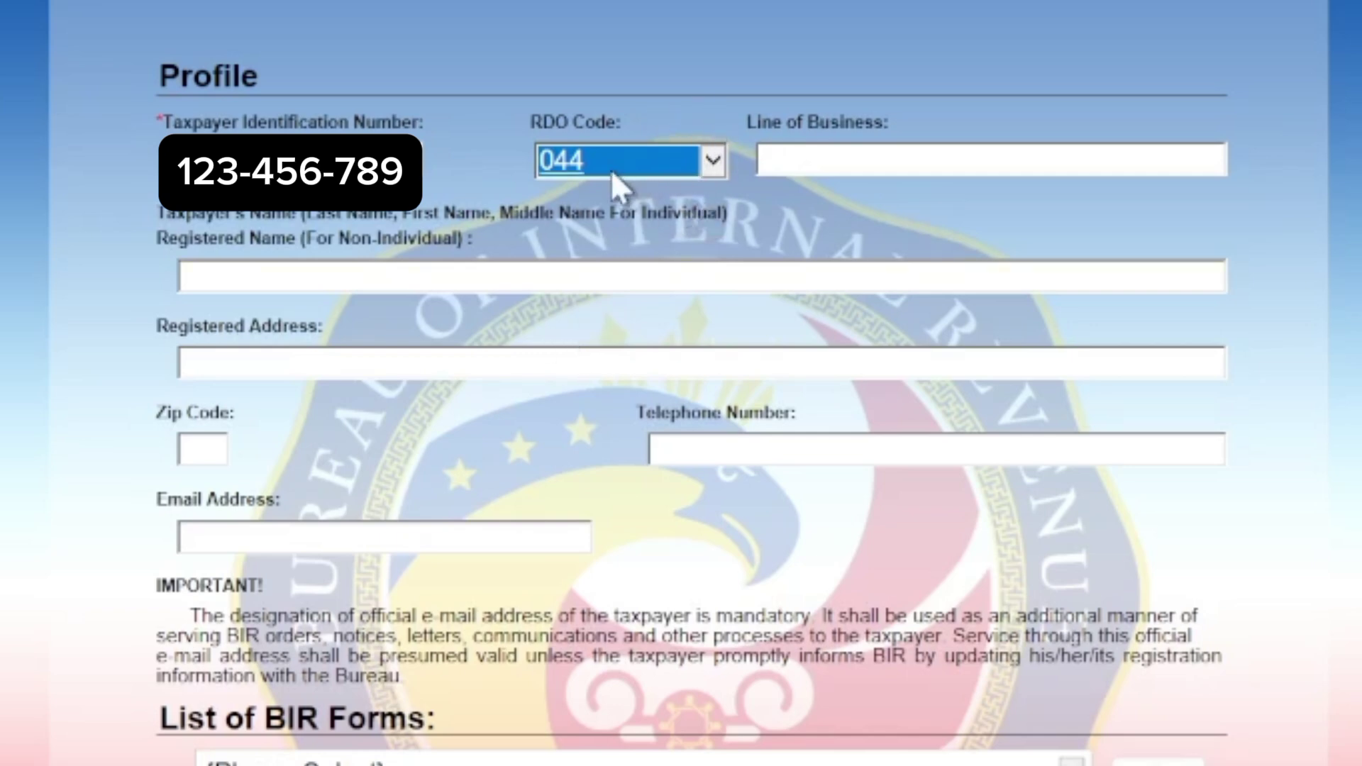
pyautogui.click(827, 158)
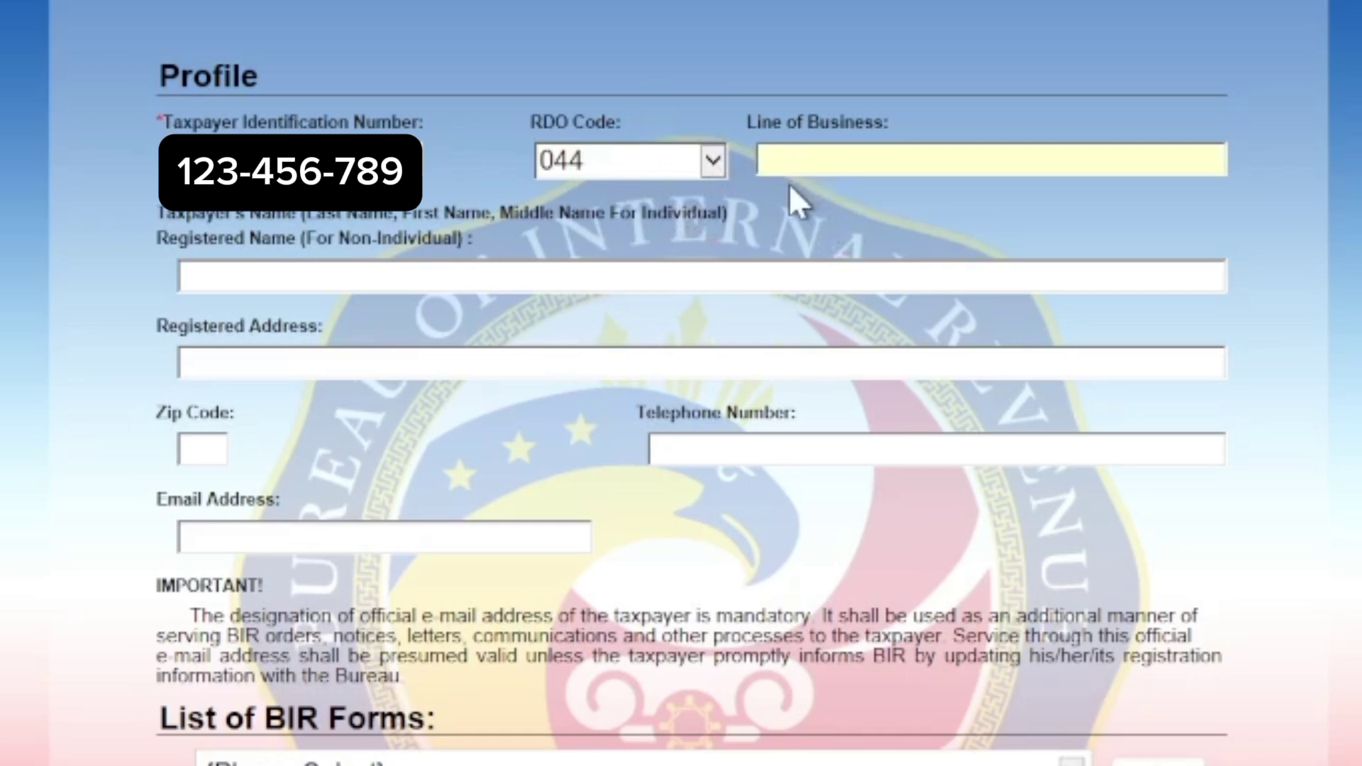
pyautogui.write('RETAI')
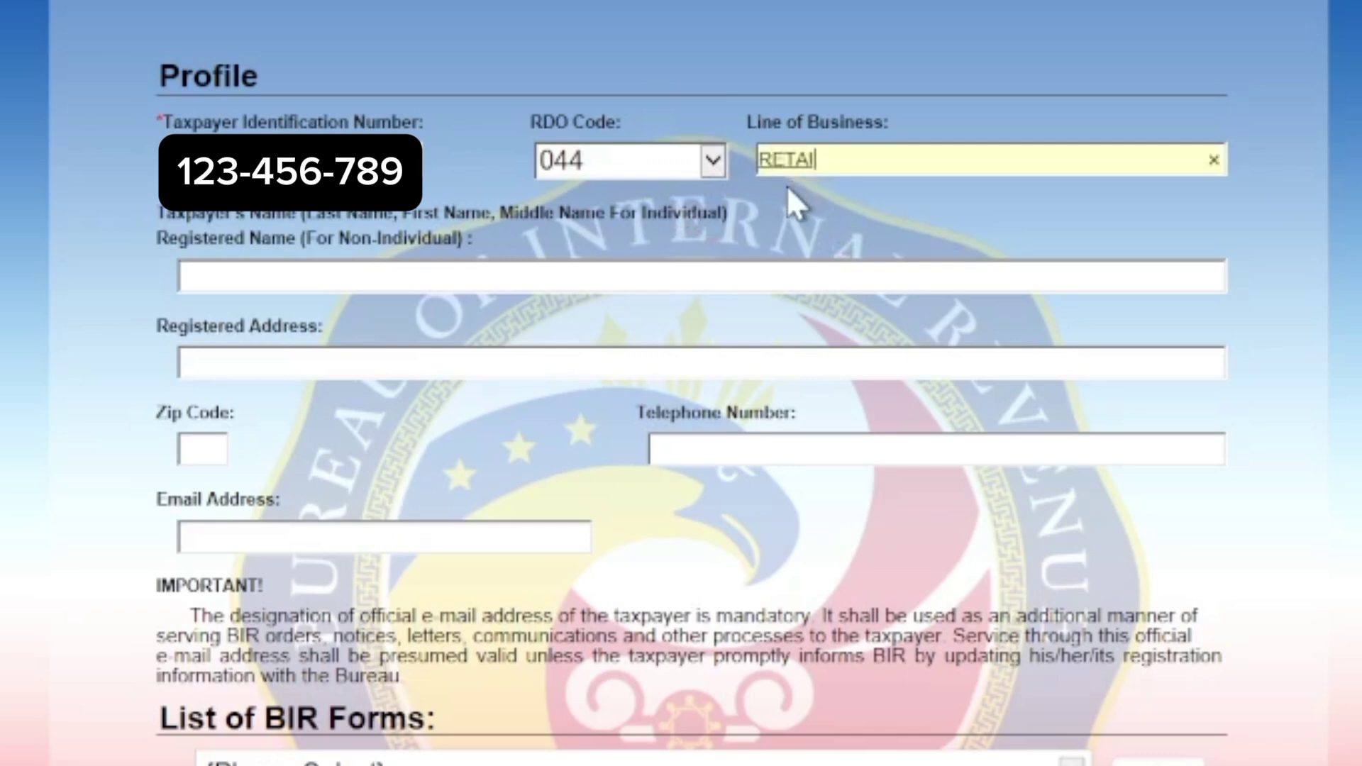
pyautogui.write('L SALE')
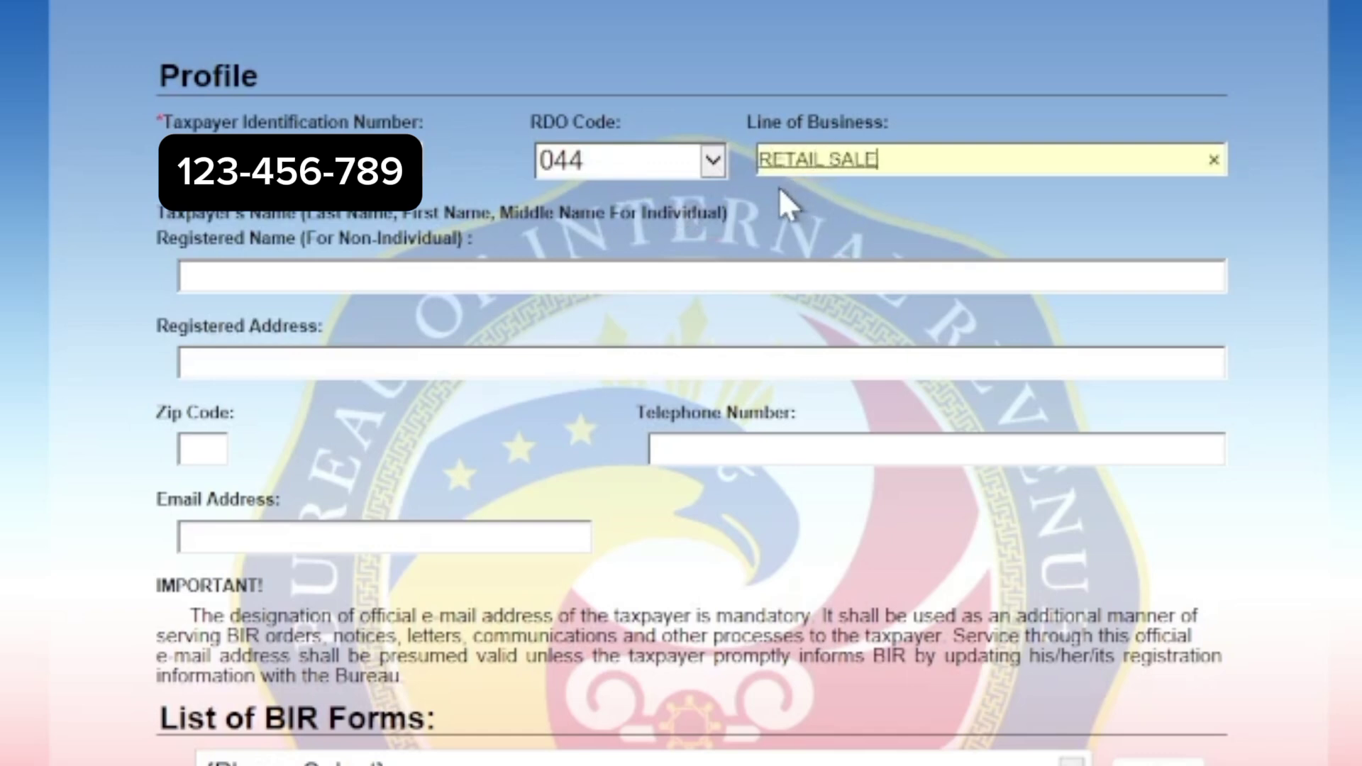
# Step: Enter the taxpayer's registered name and registered address in the profile
pyautogui.click(209, 277)
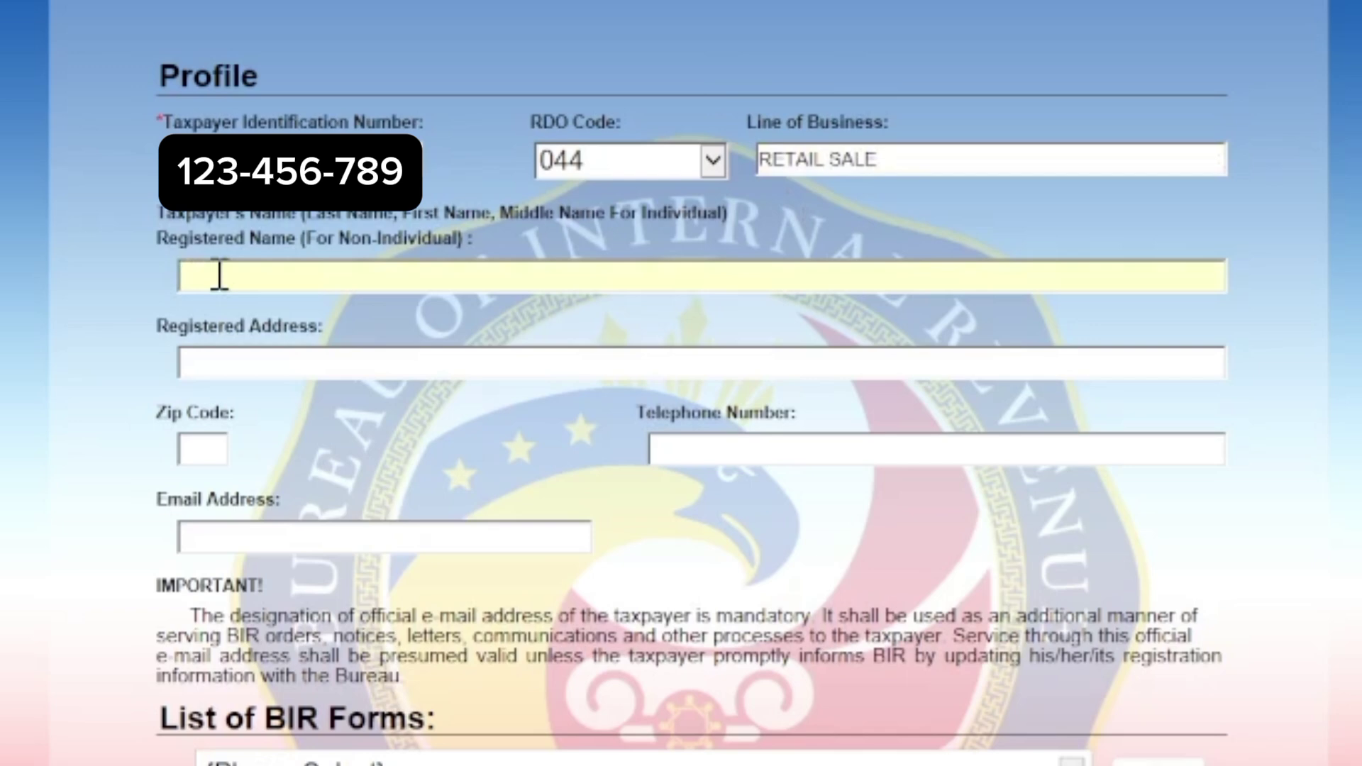
pyautogui.write('JU')
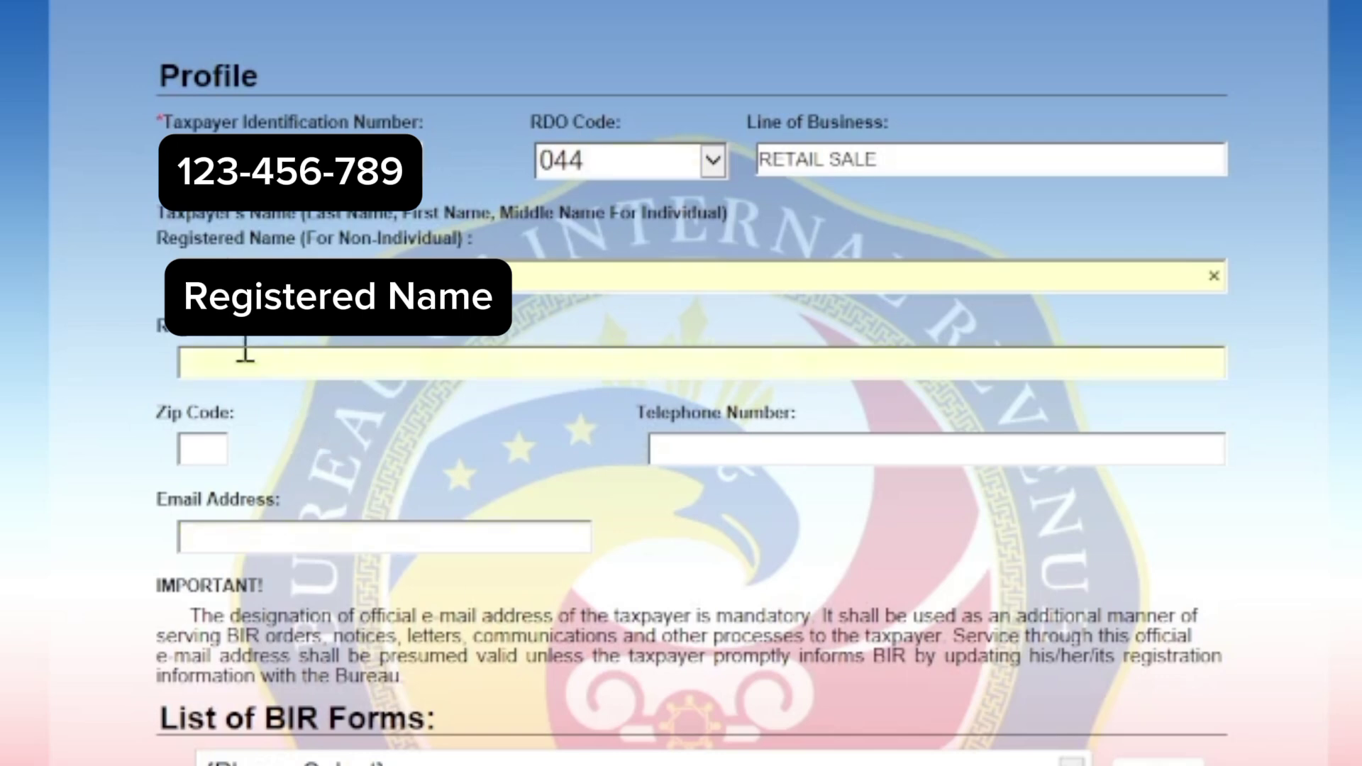
pyautogui.click(220, 364)
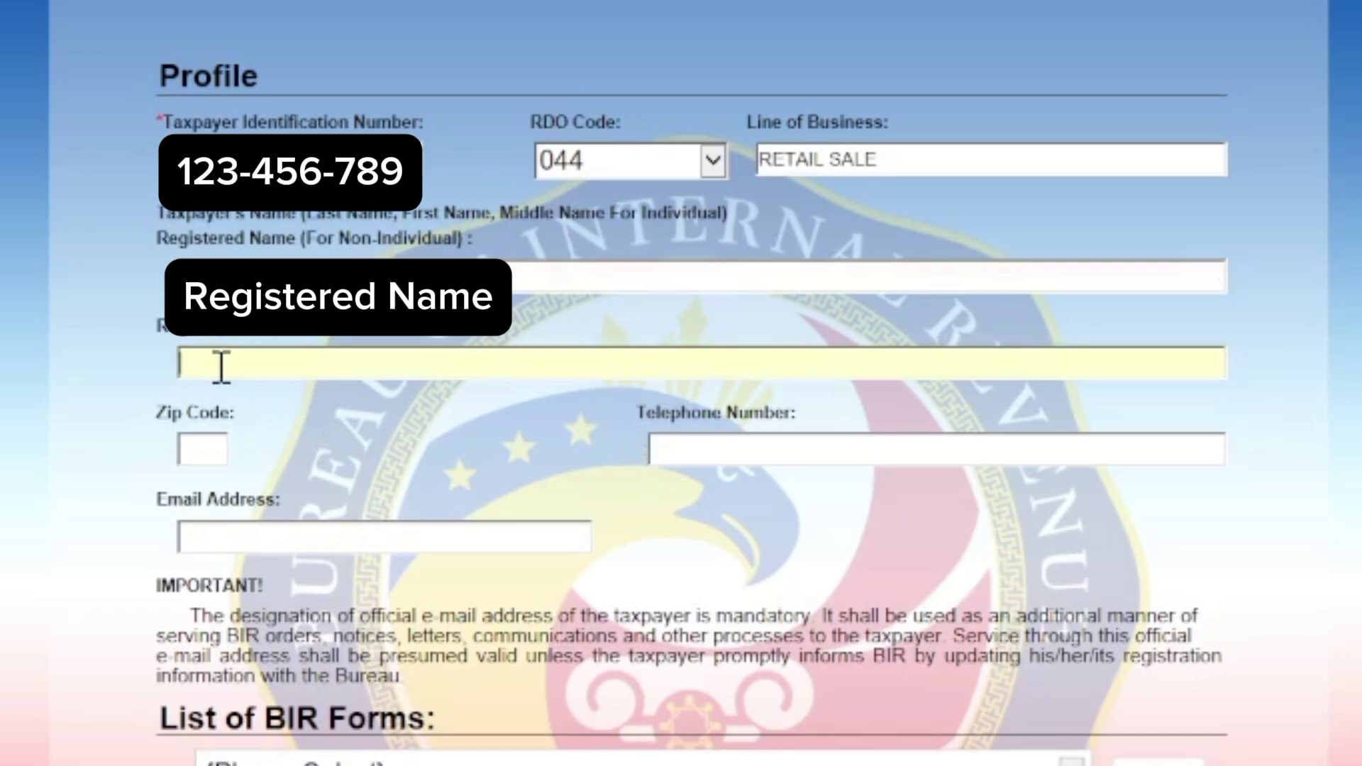
pyautogui.write('NO. 12')
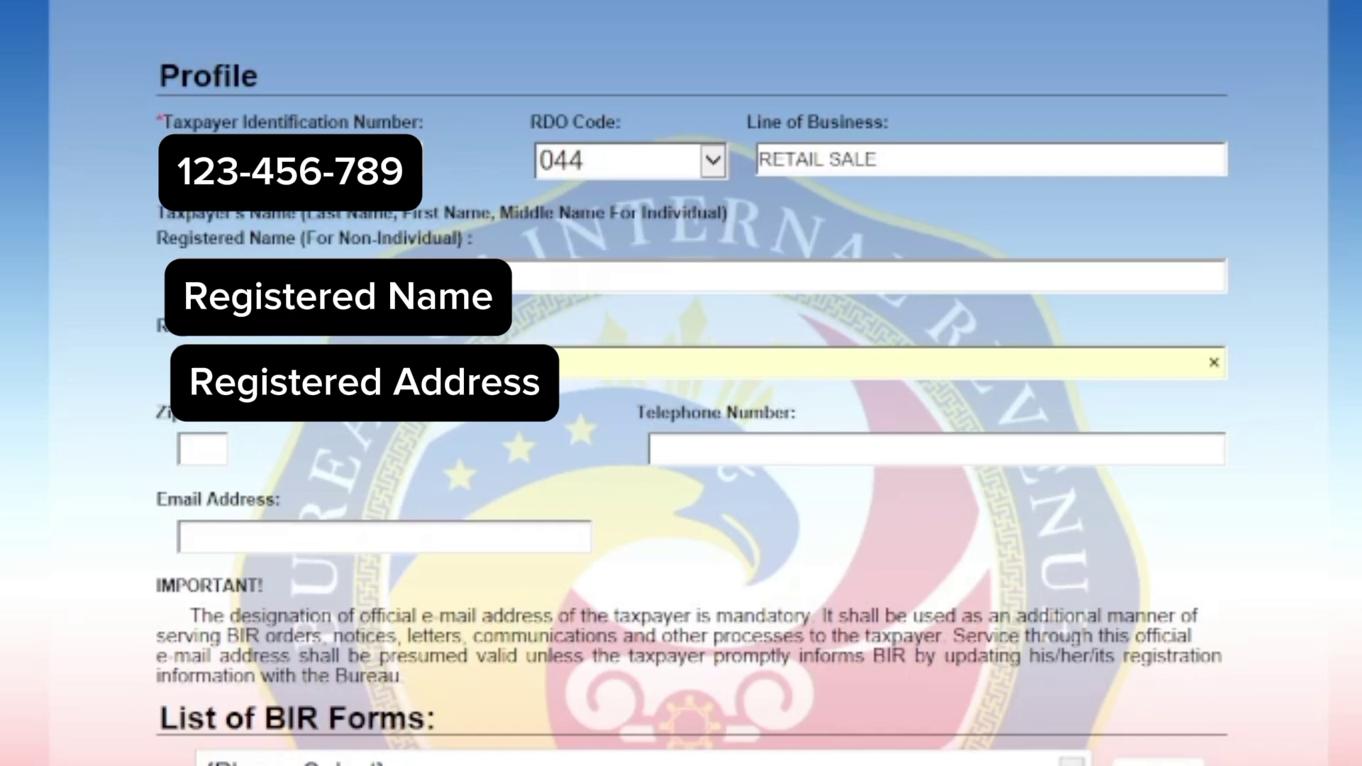
pyautogui.write(', TAGUIG')
# Step: Fill in the taxpayer's zip code, telephone number and e-mail address in the profile
pyautogui.click(202, 446)
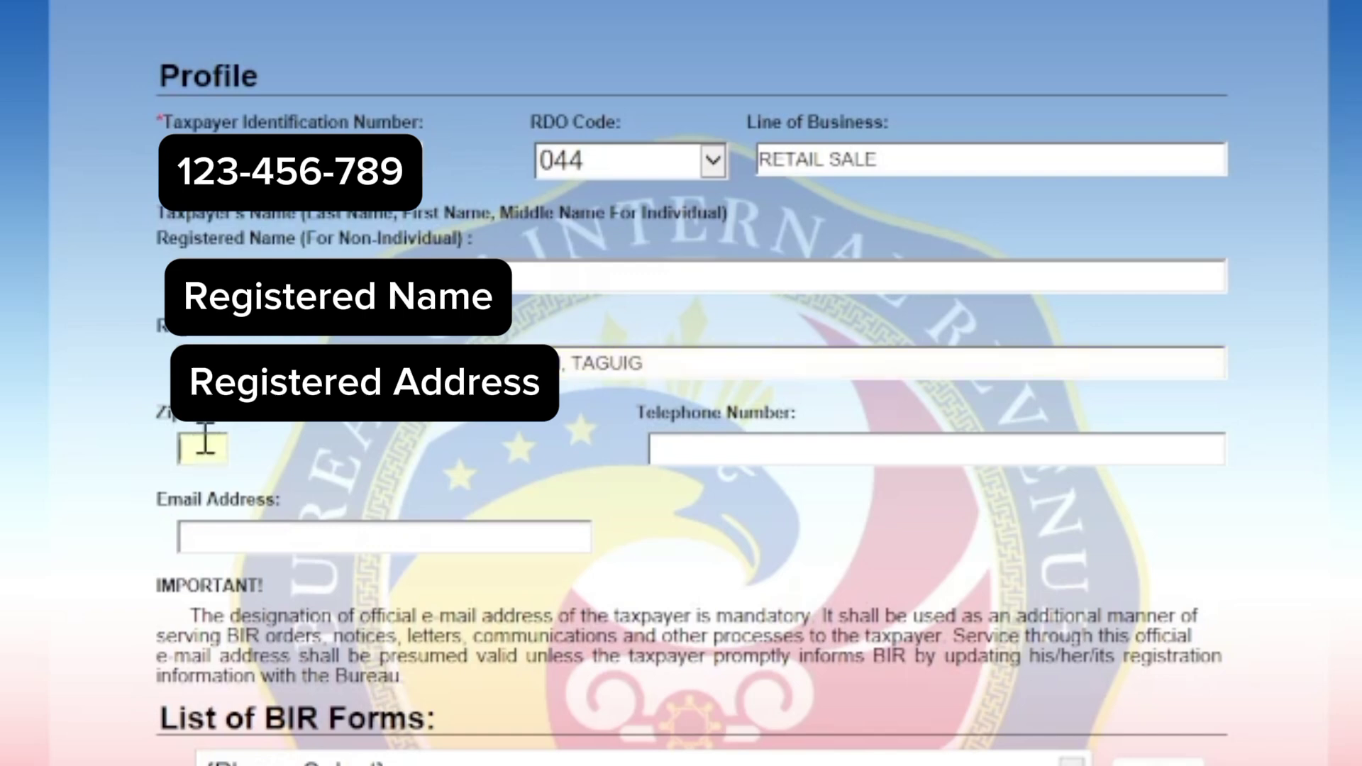
pyautogui.write('1630')
pyautogui.click(821, 452)
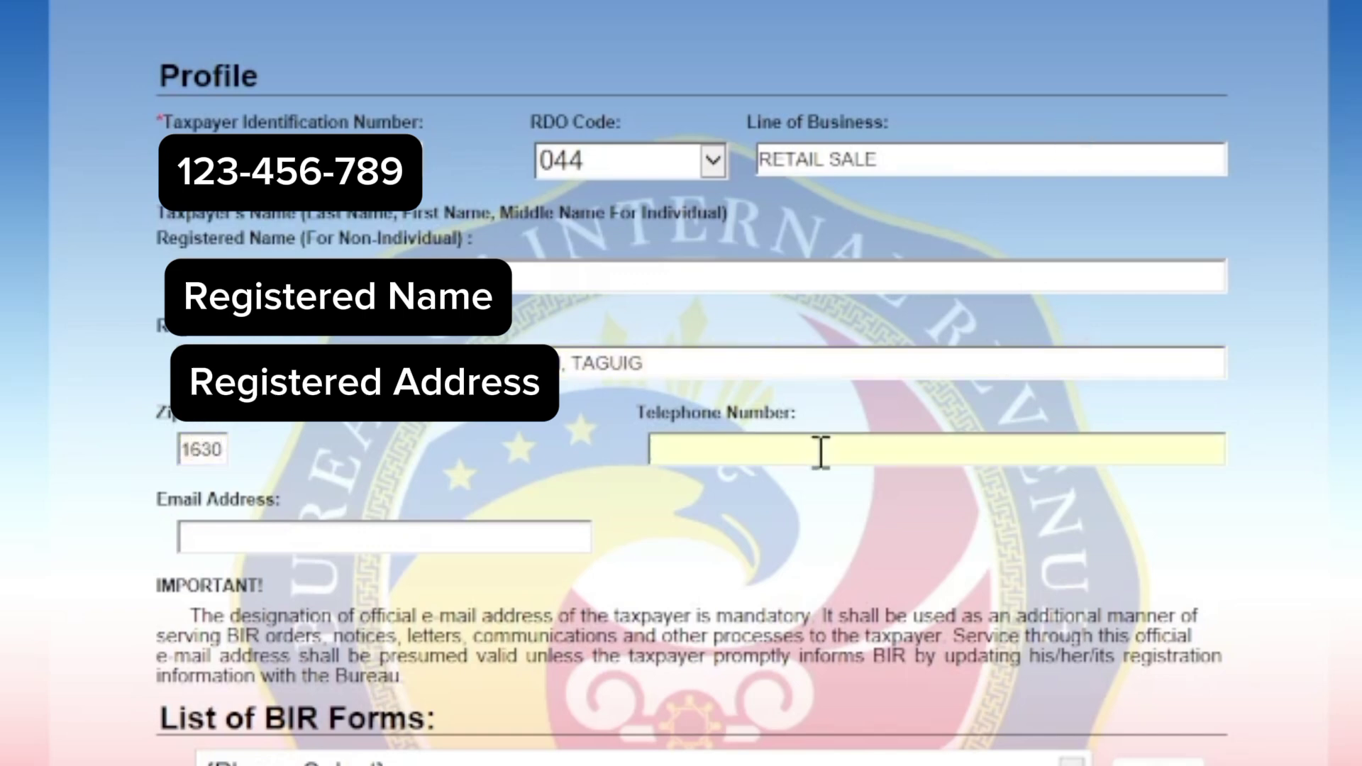
pyautogui.write('09')
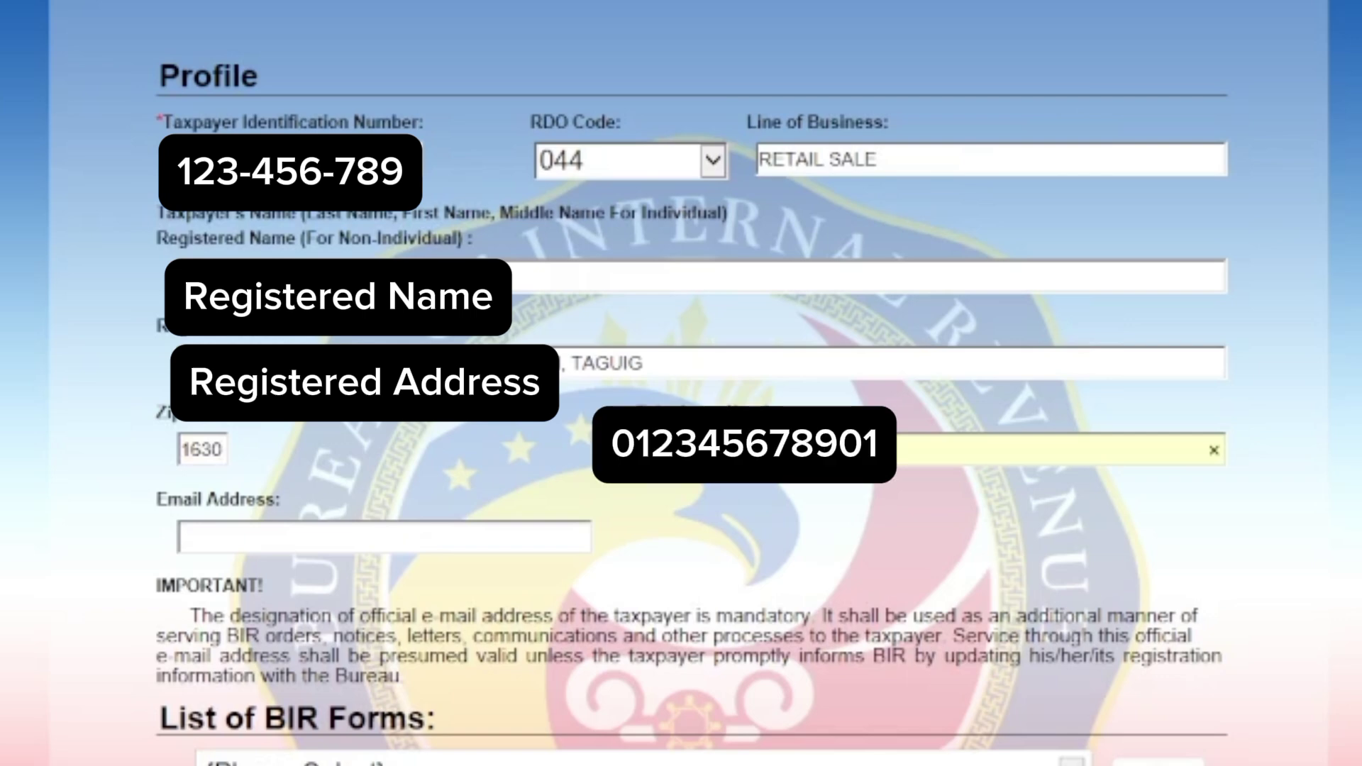
pyautogui.click(572, 523)
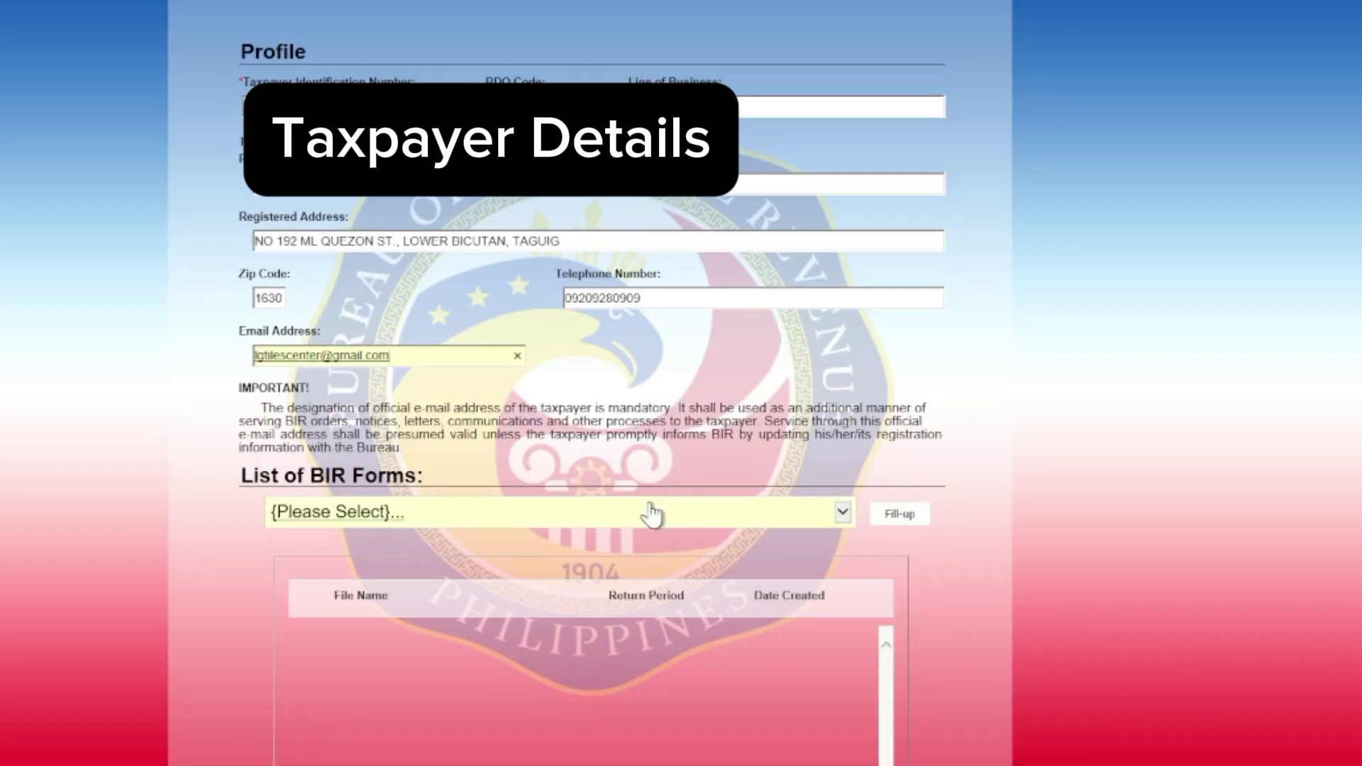
# Step: Choose BIR Form 2551Qv2018 - Quarterly Percentage Tax Return from the list of BIR forms
pyautogui.click(651, 513)
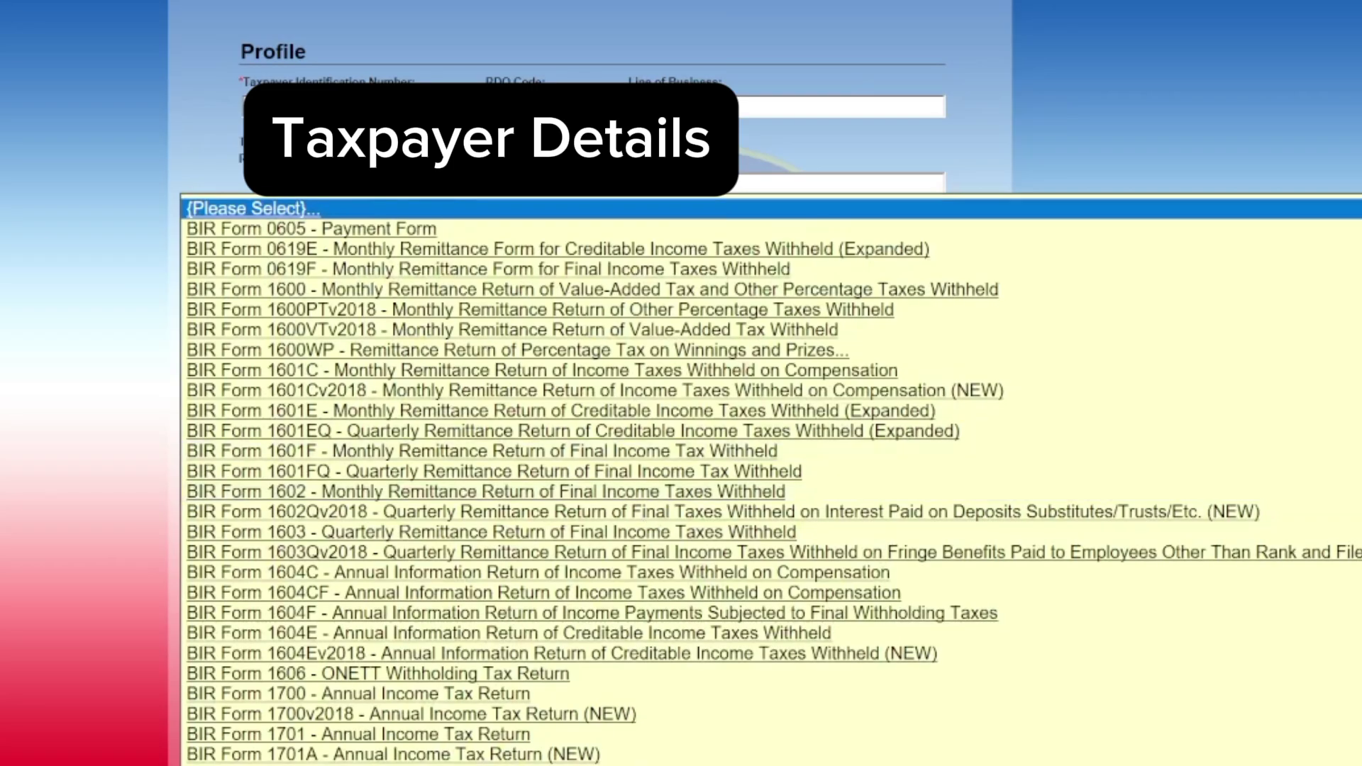
pyautogui.scroll(-10, 385, 738)
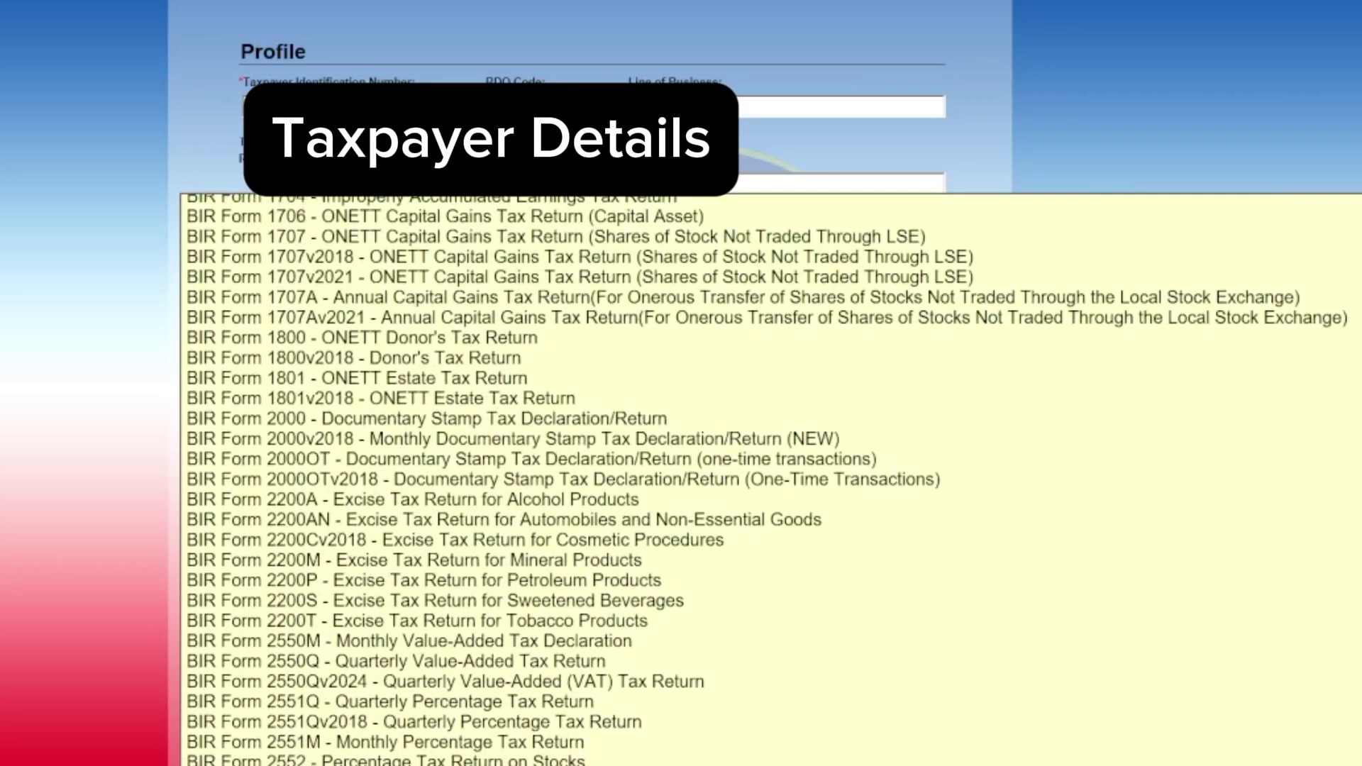
pyautogui.click(385, 723)
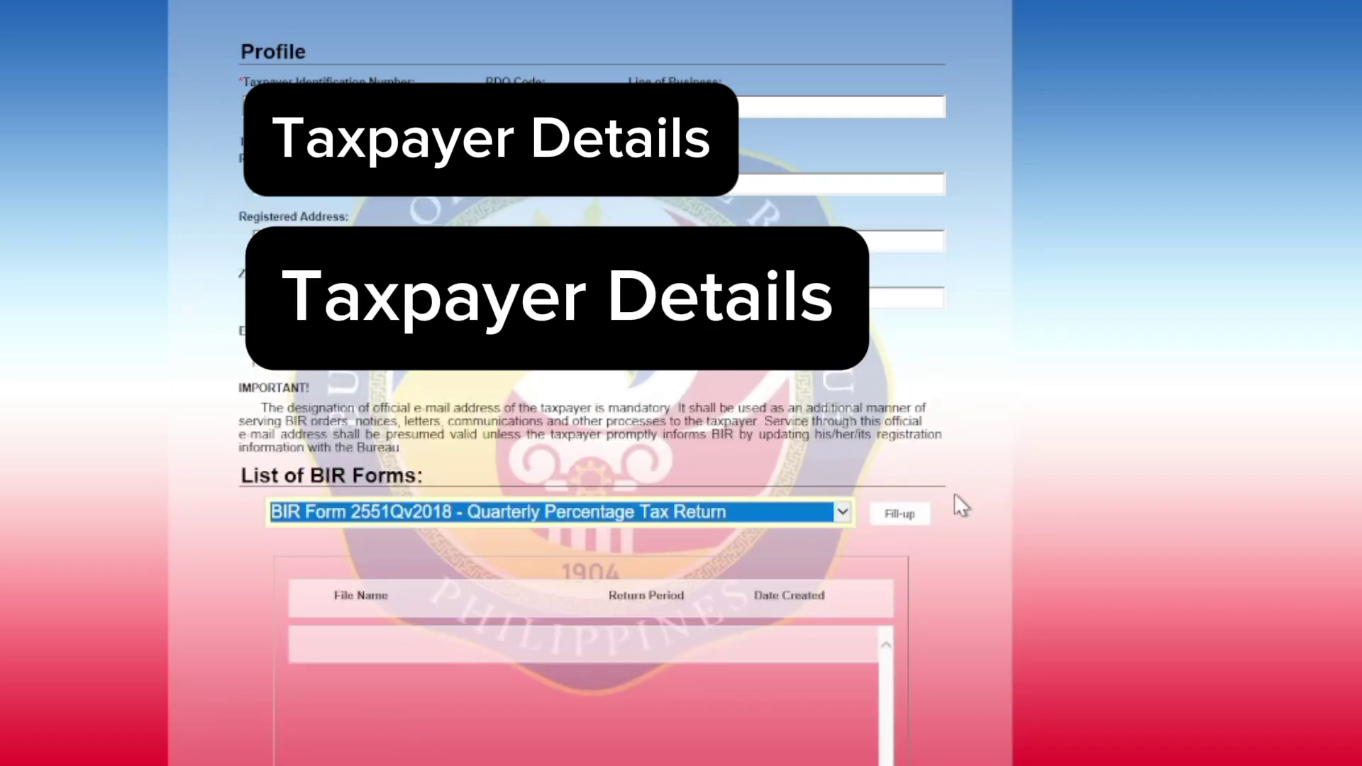
# Step: Try to start filling up the form by confirming the taxpayer identification number and e-mail address
pyautogui.click(905, 524)
pyautogui.click(464, 267)
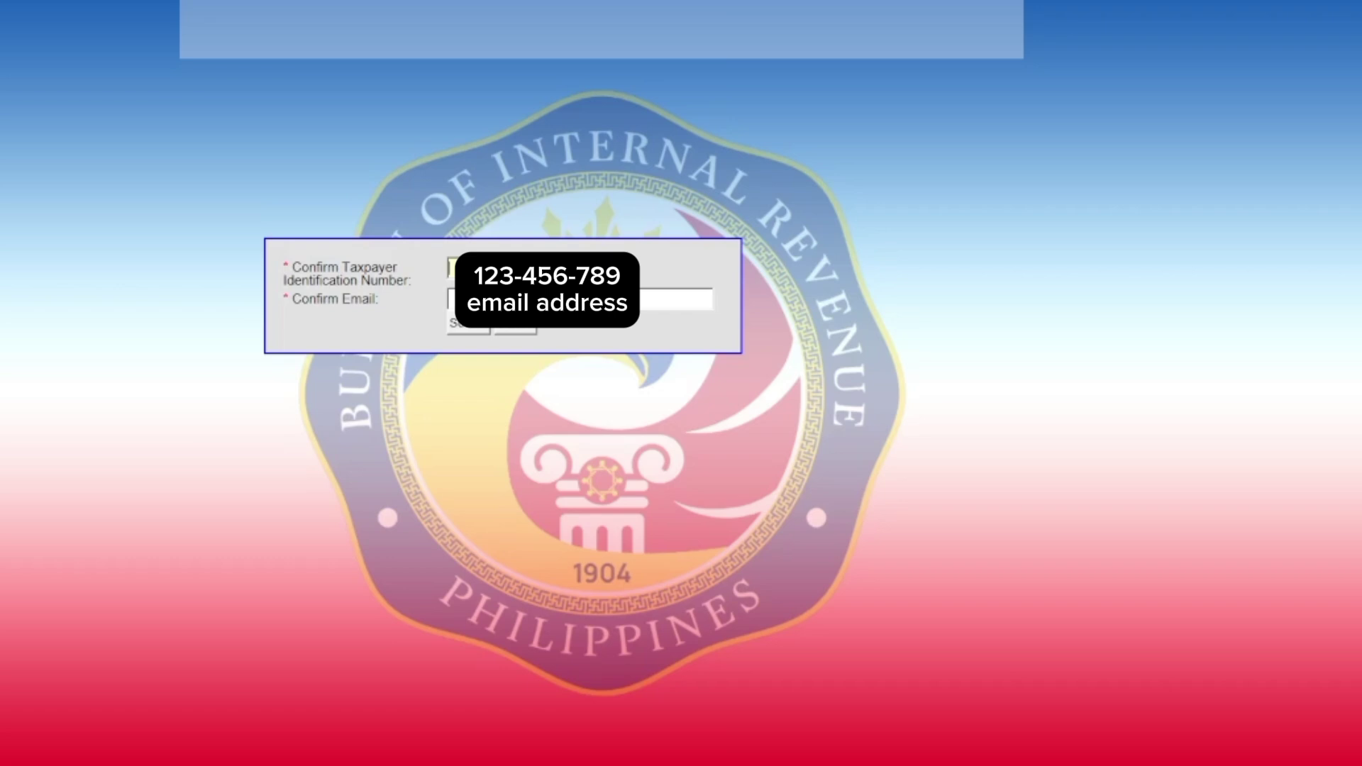
pyautogui.write('3')
pyautogui.click(461, 298)
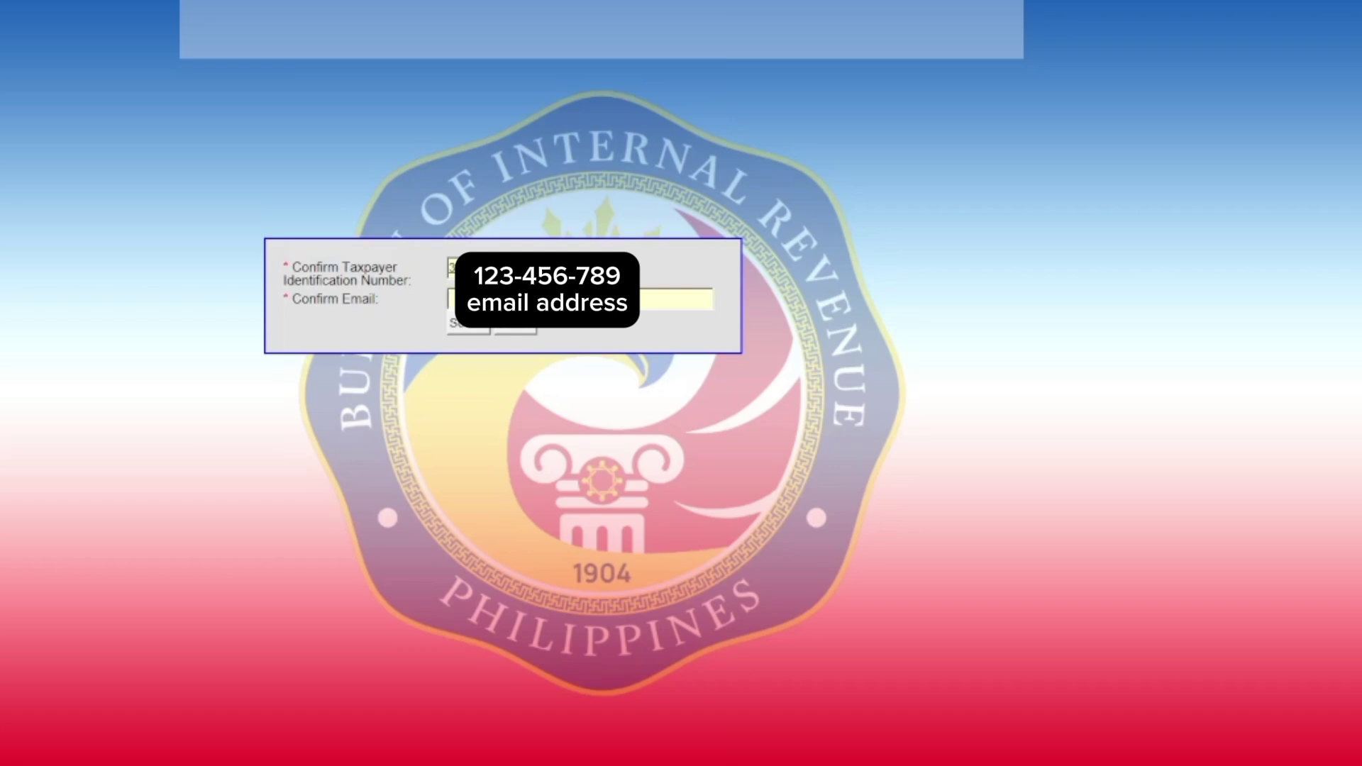
pyautogui.write('j')
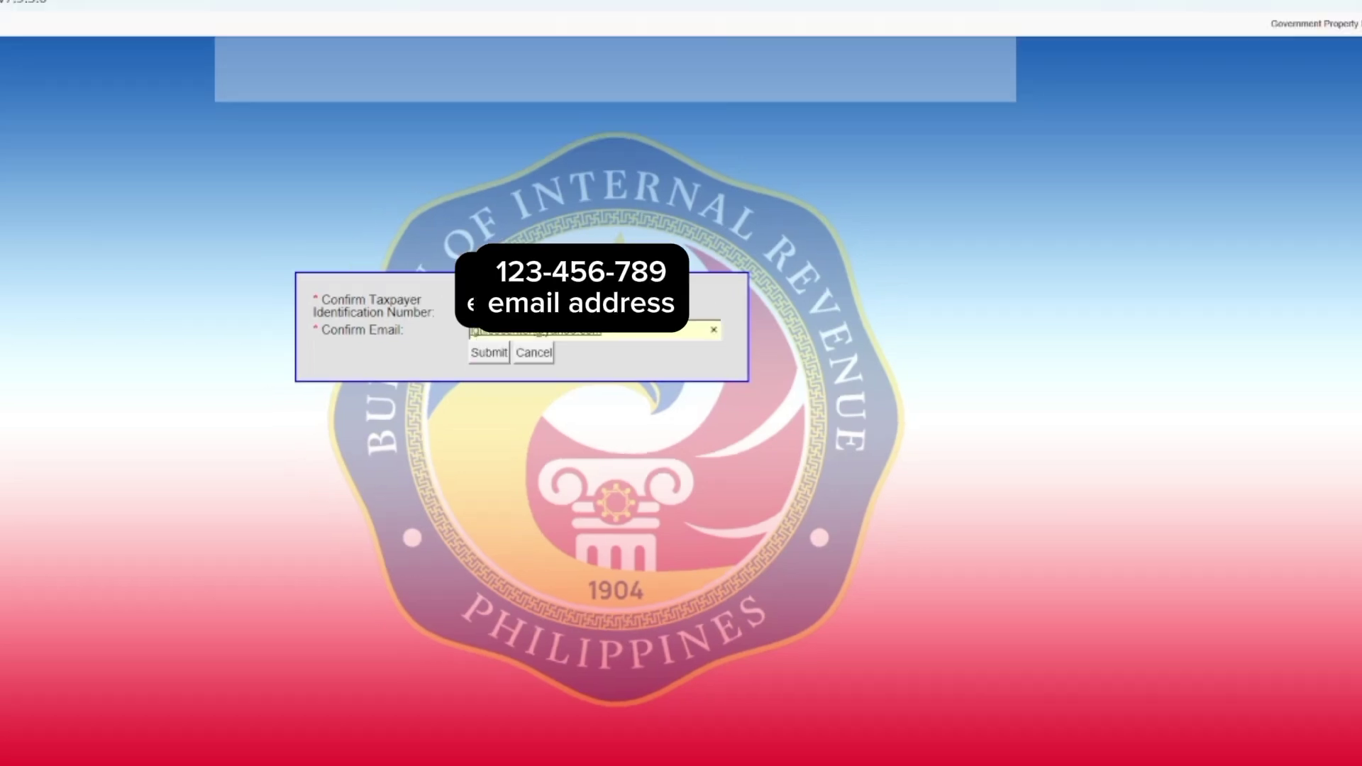
pyautogui.click(489, 353)
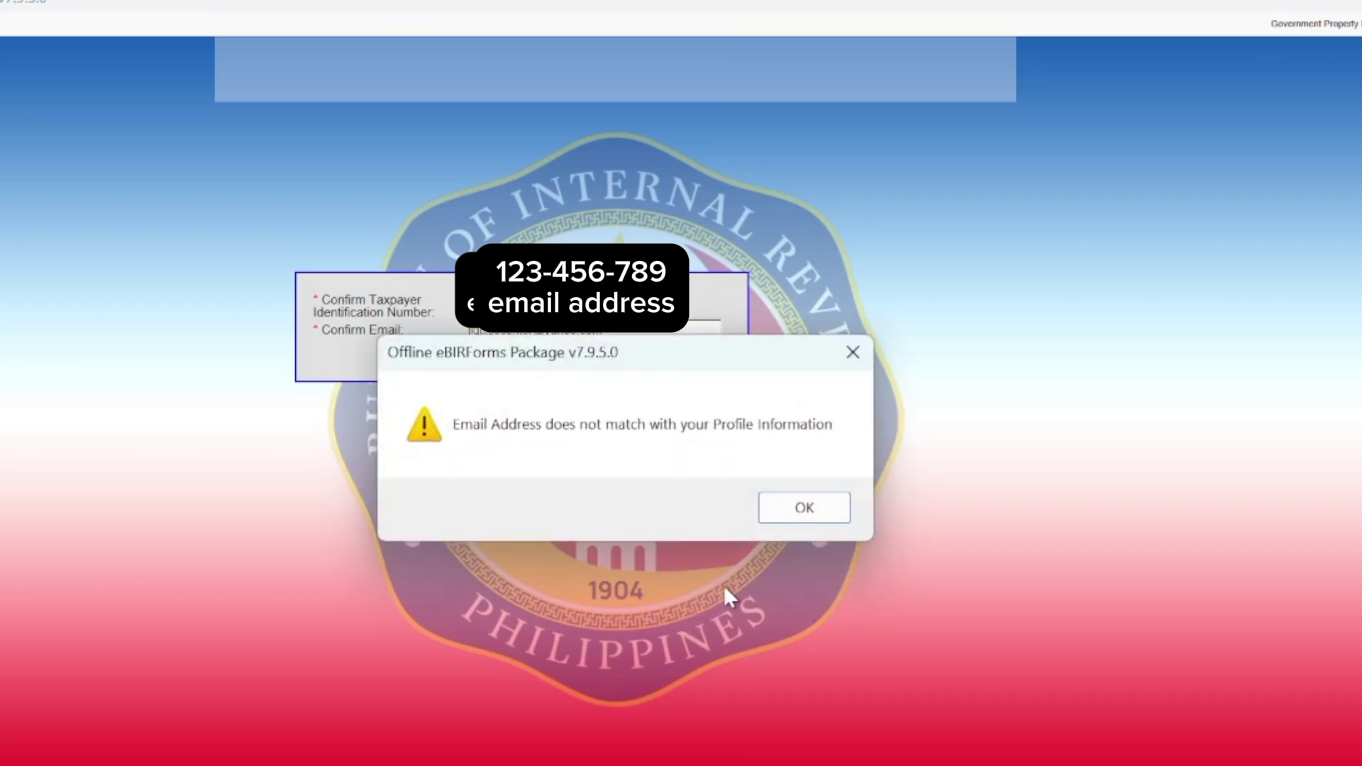
pyautogui.click(808, 512)
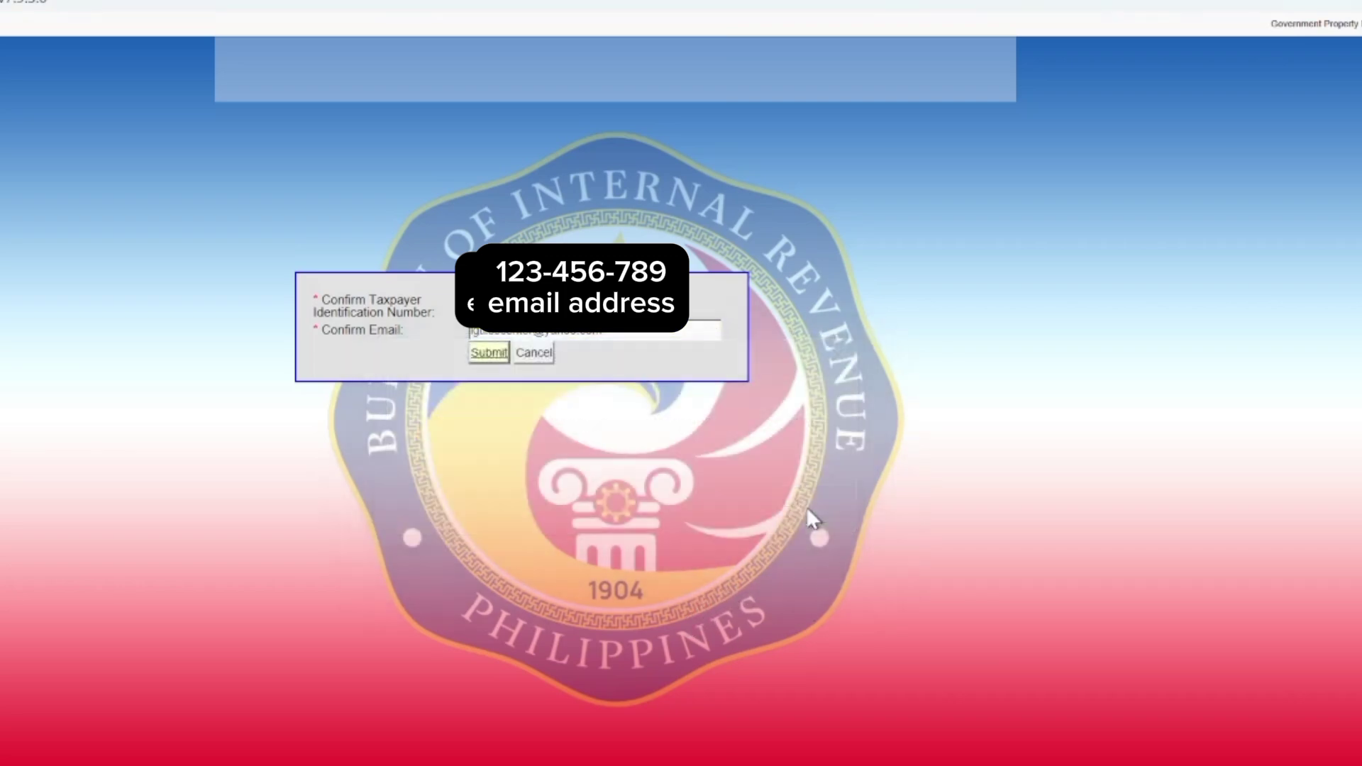
pyautogui.click(542, 362)
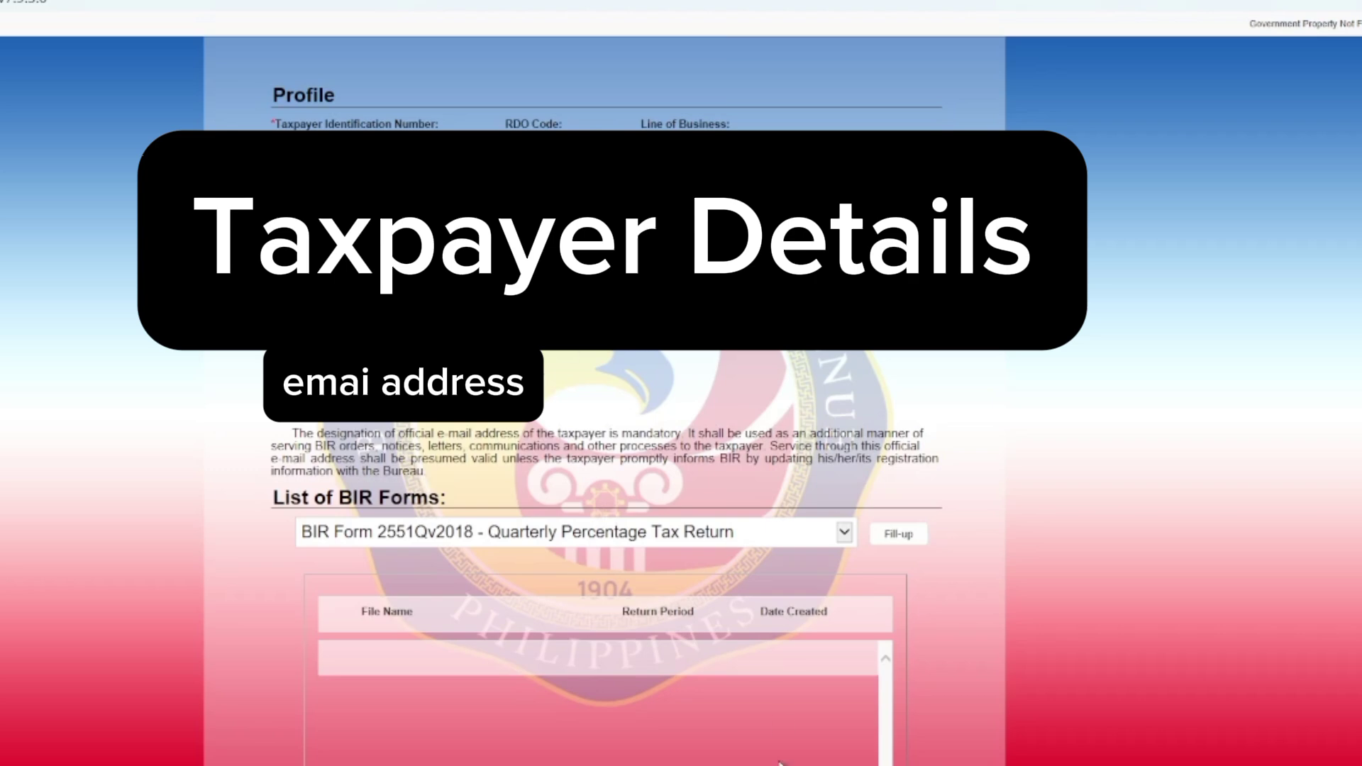
# Step: Open the selected form for fill-up and set its period to calendar year 2025, 2nd quarter
pyautogui.click(892, 548)
pyautogui.click(816, 512)
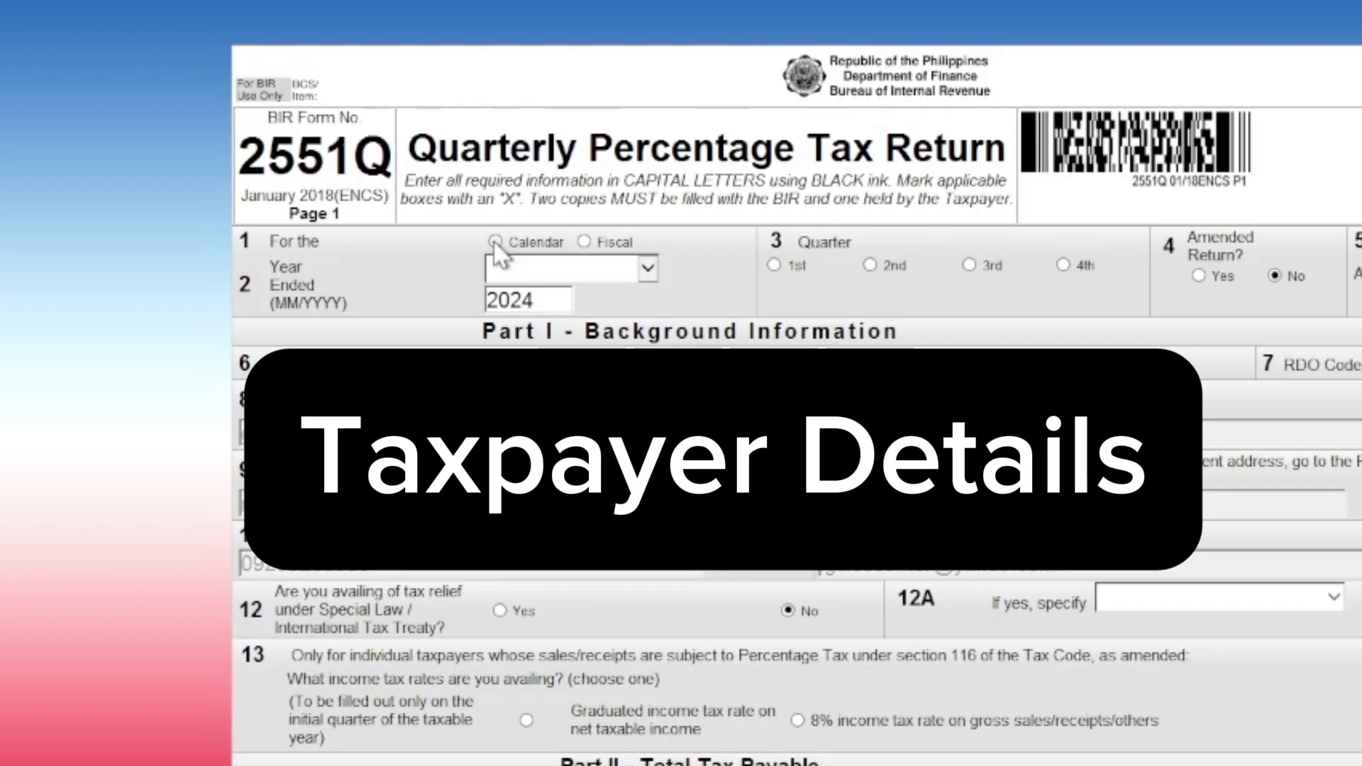
pyautogui.click(495, 242)
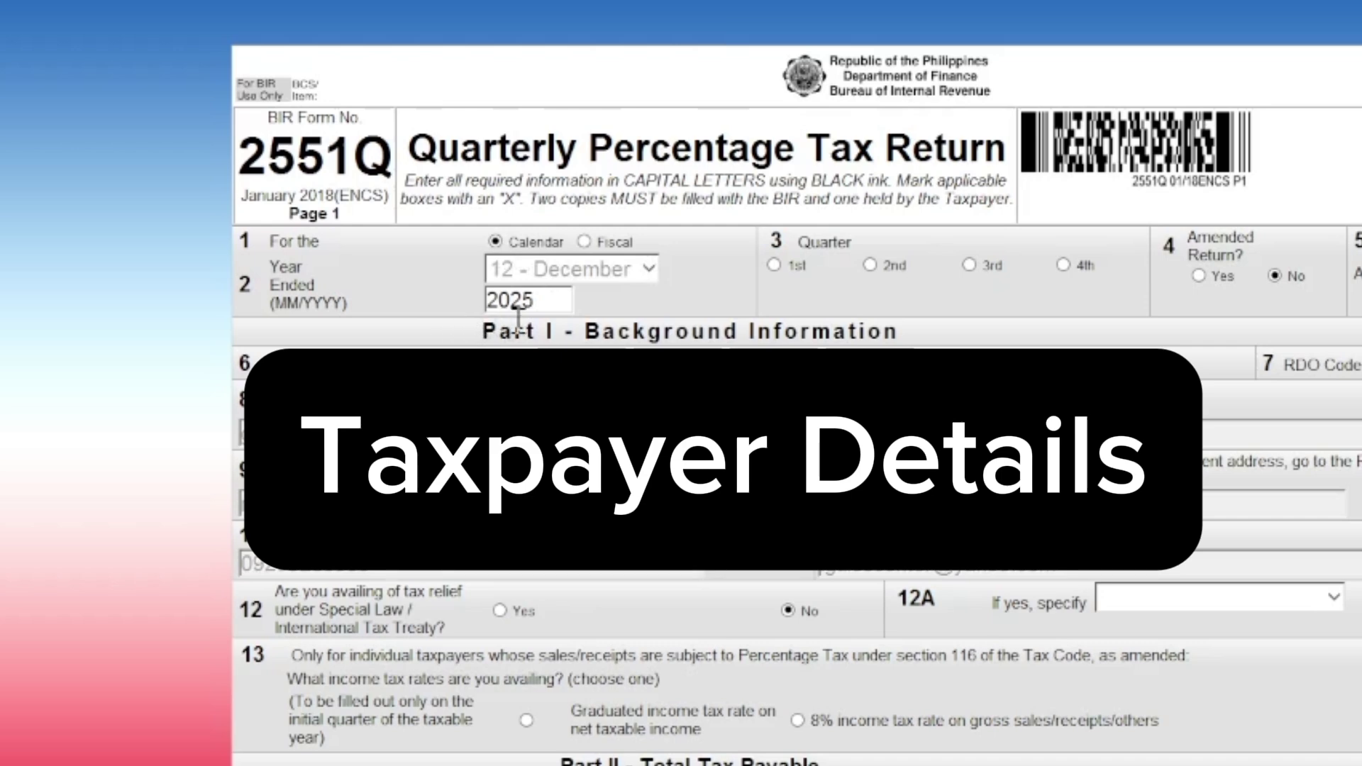
pyautogui.click(869, 265)
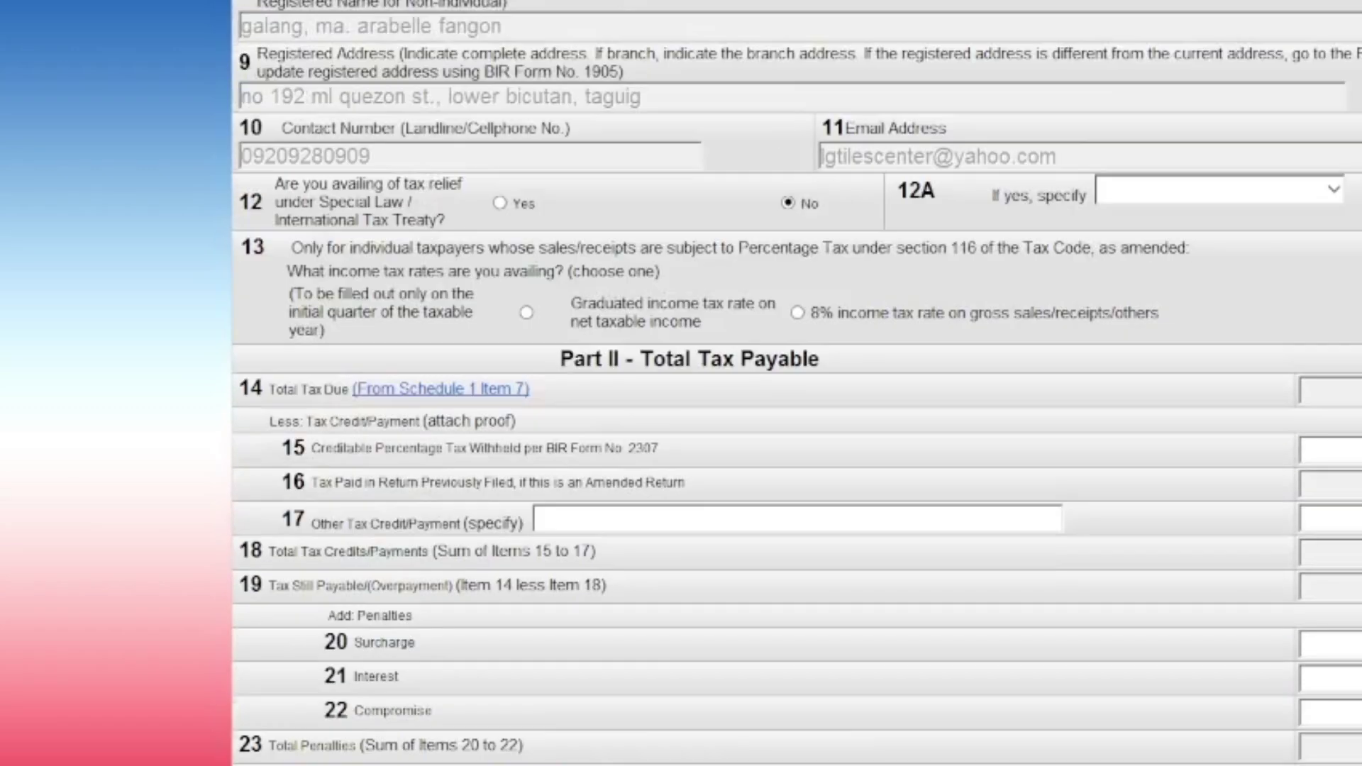
# Step: Choose the graduated income tax rate on net taxable income in item 13 and open the Schedule 1 tax computation
pyautogui.scroll(-1, 649, 284)
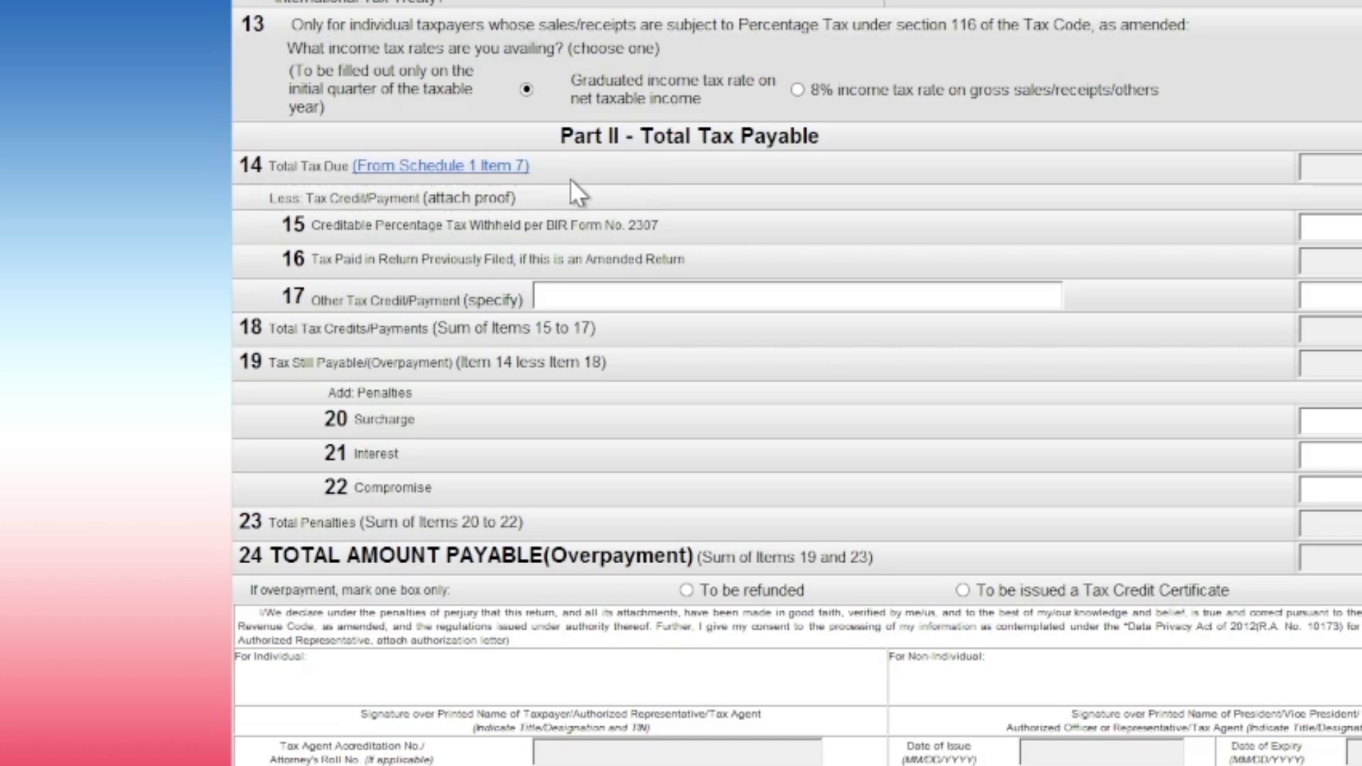
pyautogui.click(466, 175)
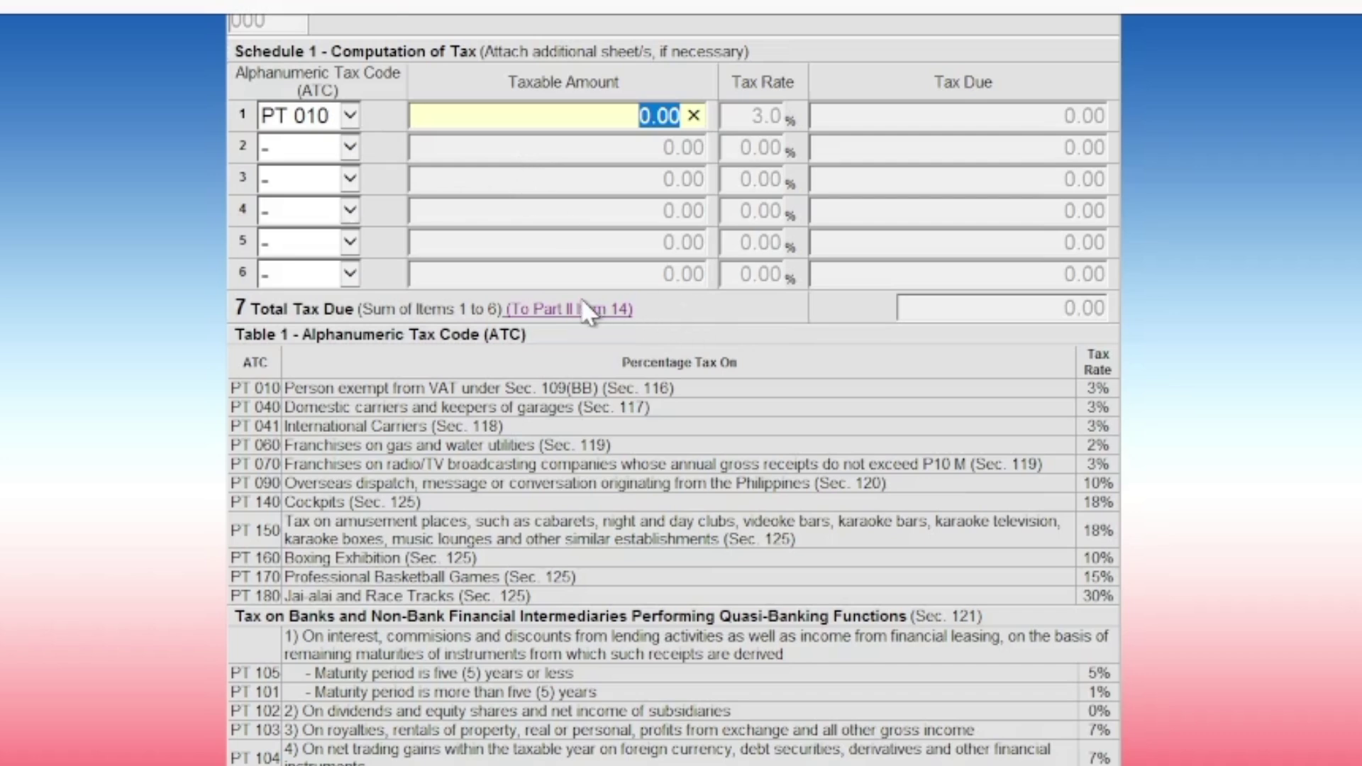
# Step: Enter 46,873 as the taxable amount for tax code PT 010 in the first row of Schedule 1
pyautogui.hotkey('ctrl', '-')
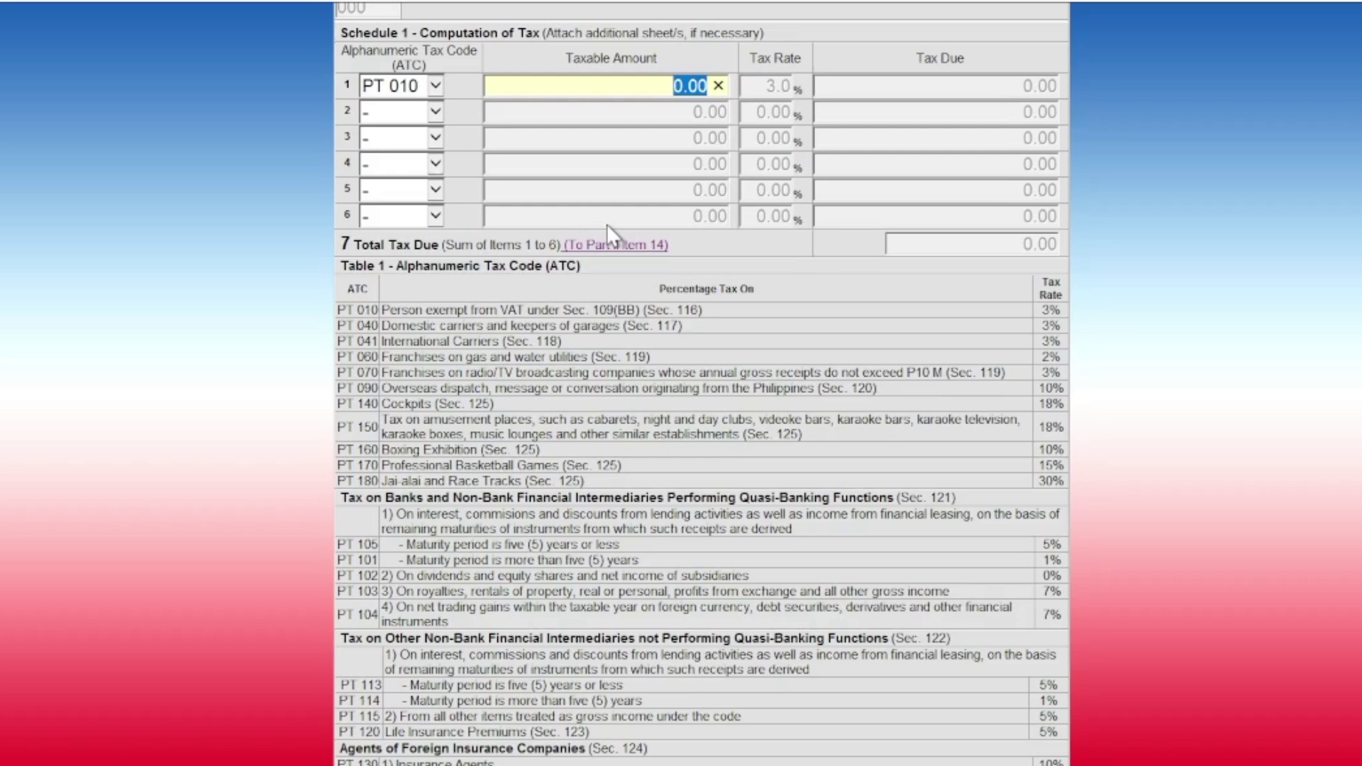
pyautogui.write('4')
pyautogui.write('6,')
pyautogui.write('873')
pyautogui.press('Tab')
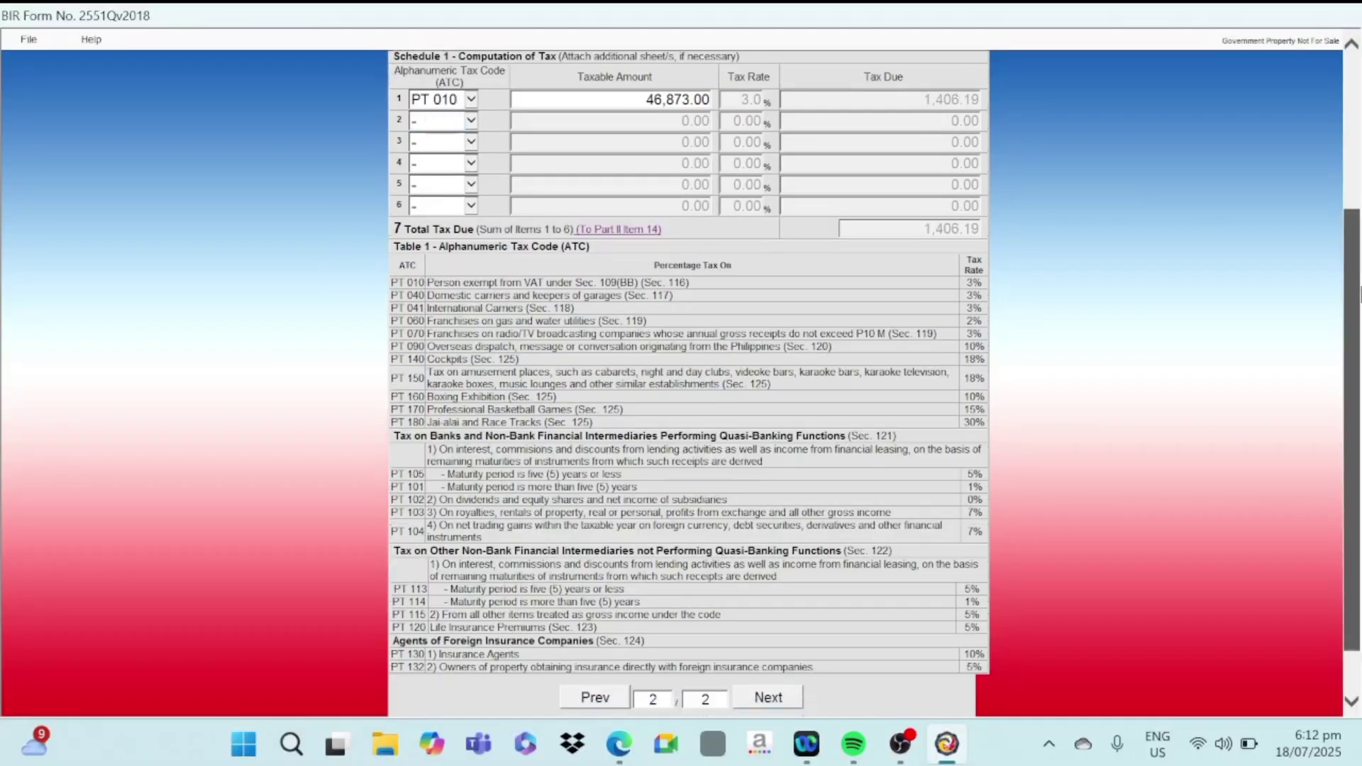
# Step: Save the completed return and dismiss the save message
pyautogui.scroll(-3, 1358, 291)
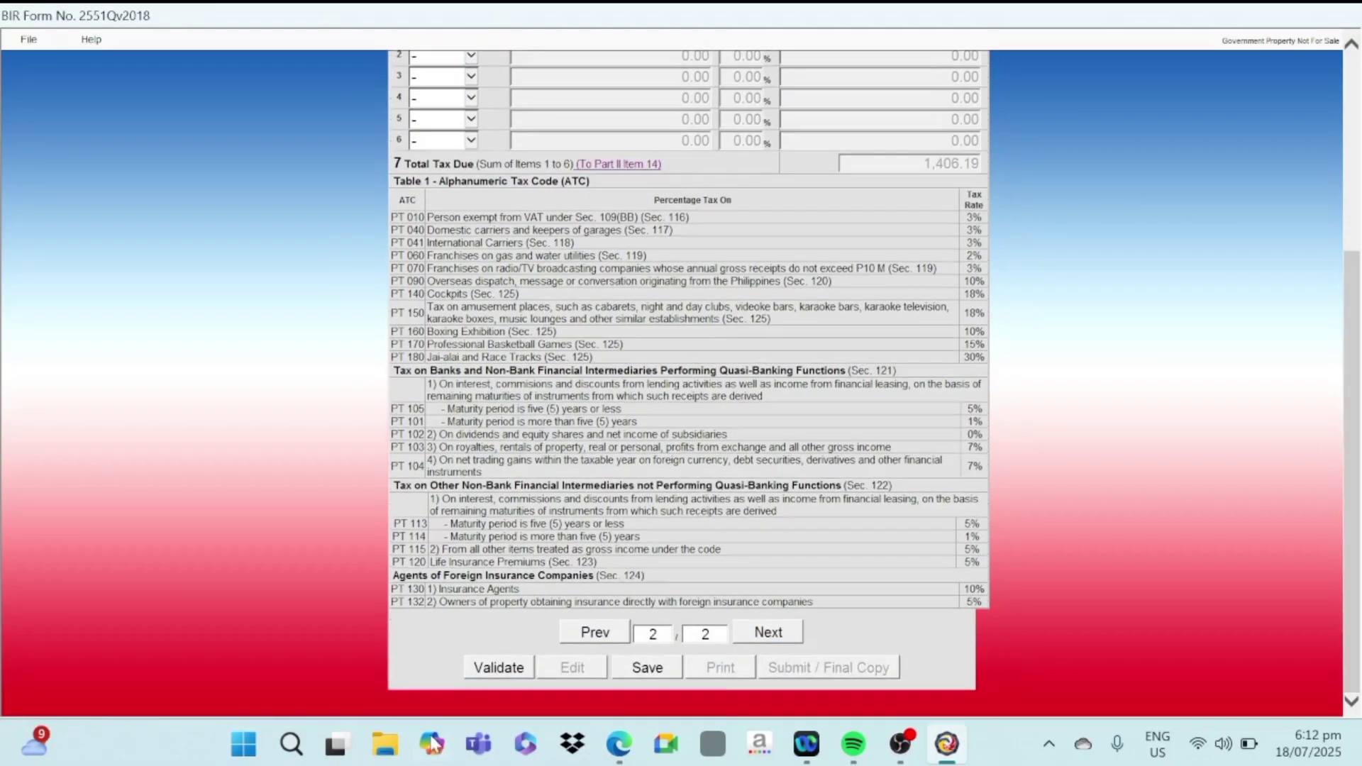
pyautogui.click(651, 670)
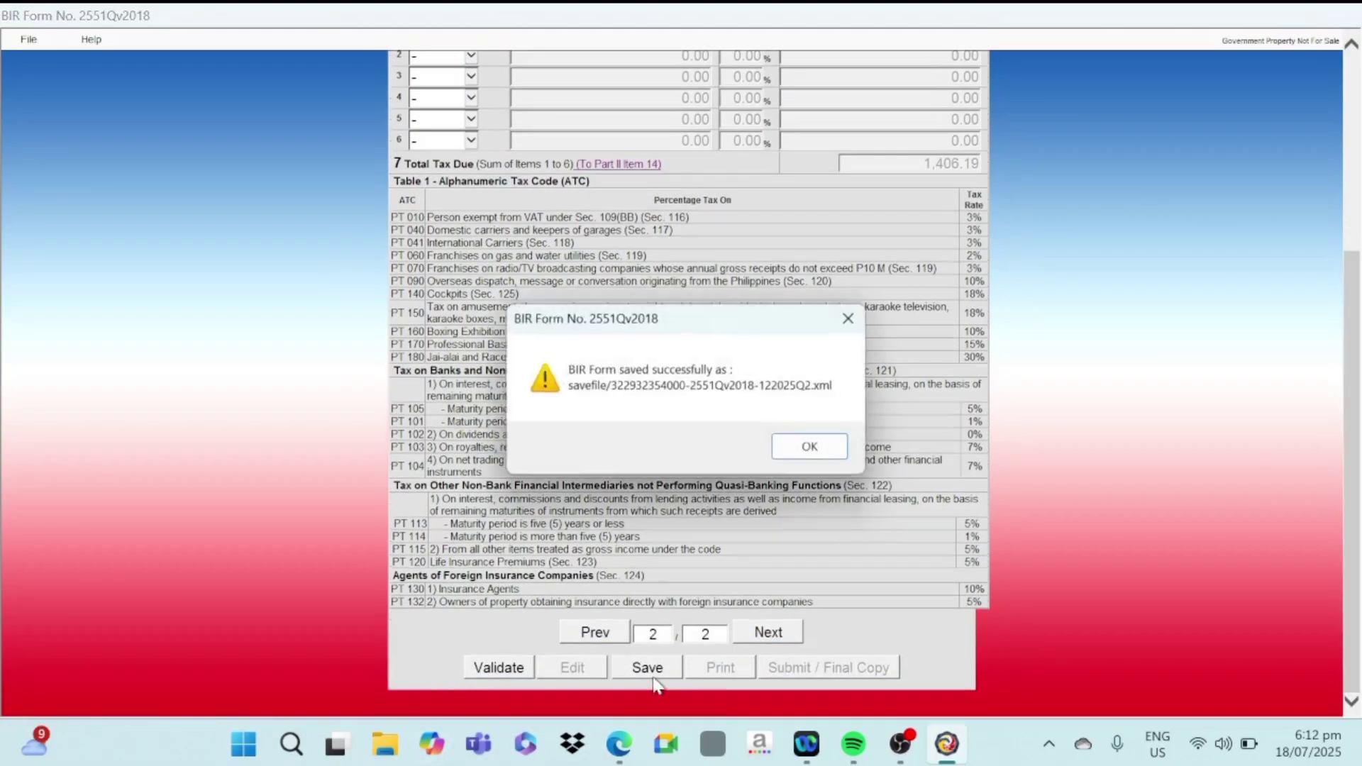
pyautogui.click(811, 448)
pyautogui.click(812, 448)
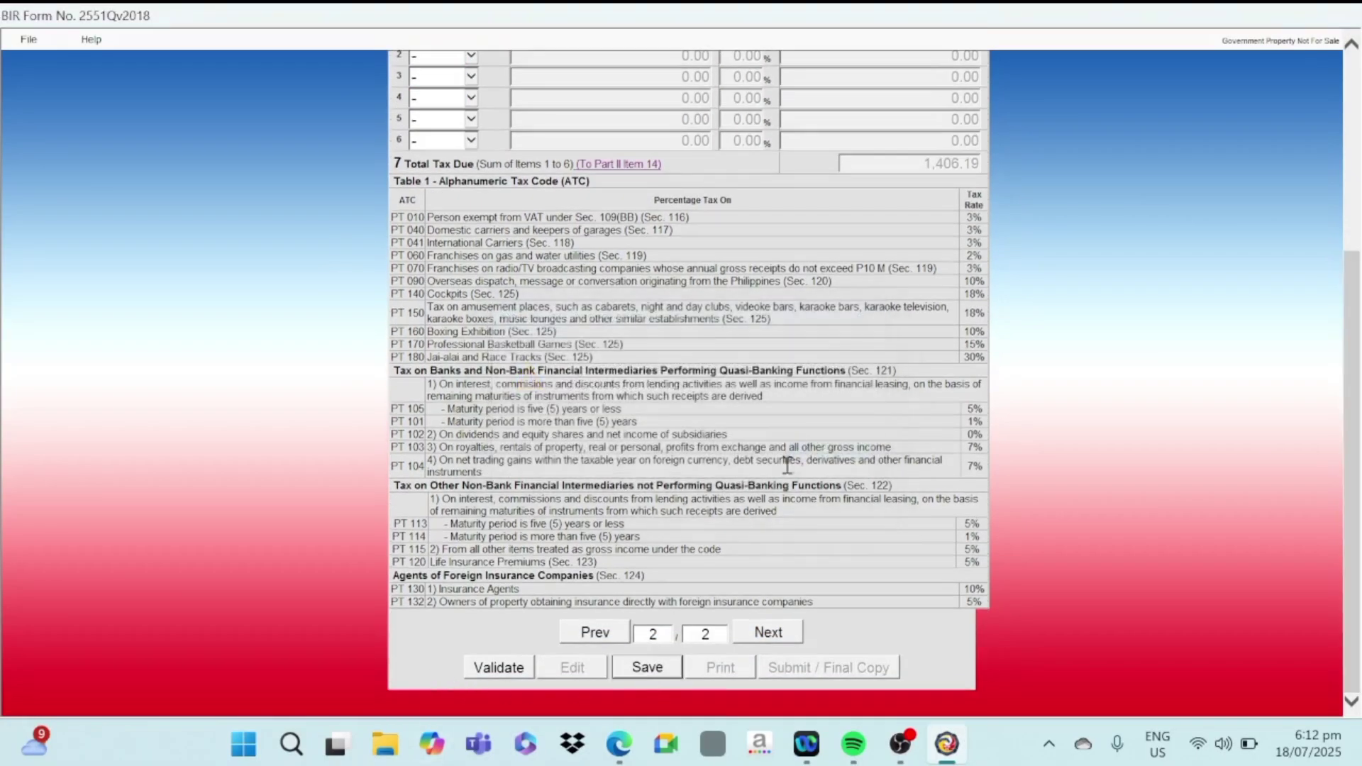
# Step: Validate the return's entries and go back to its first page
pyautogui.click(497, 668)
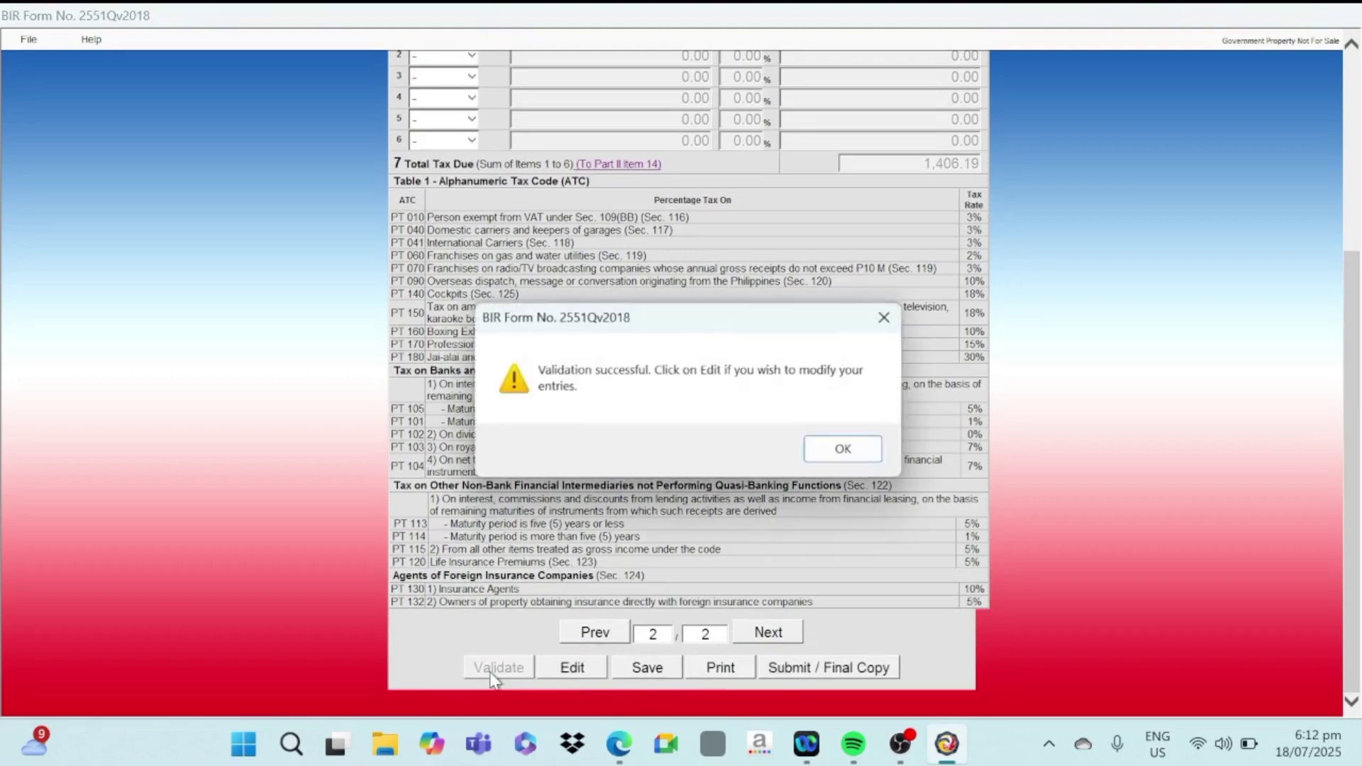
pyautogui.click(859, 451)
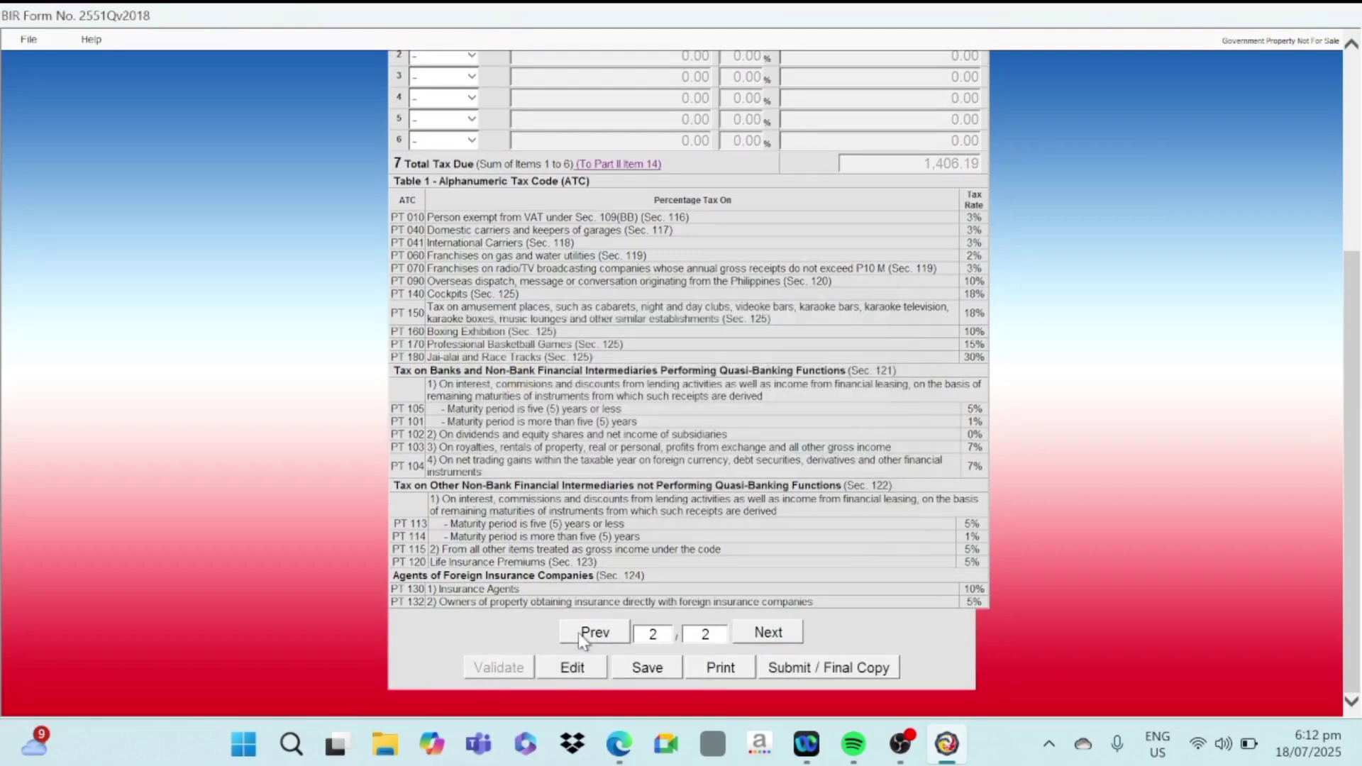
pyautogui.click(578, 633)
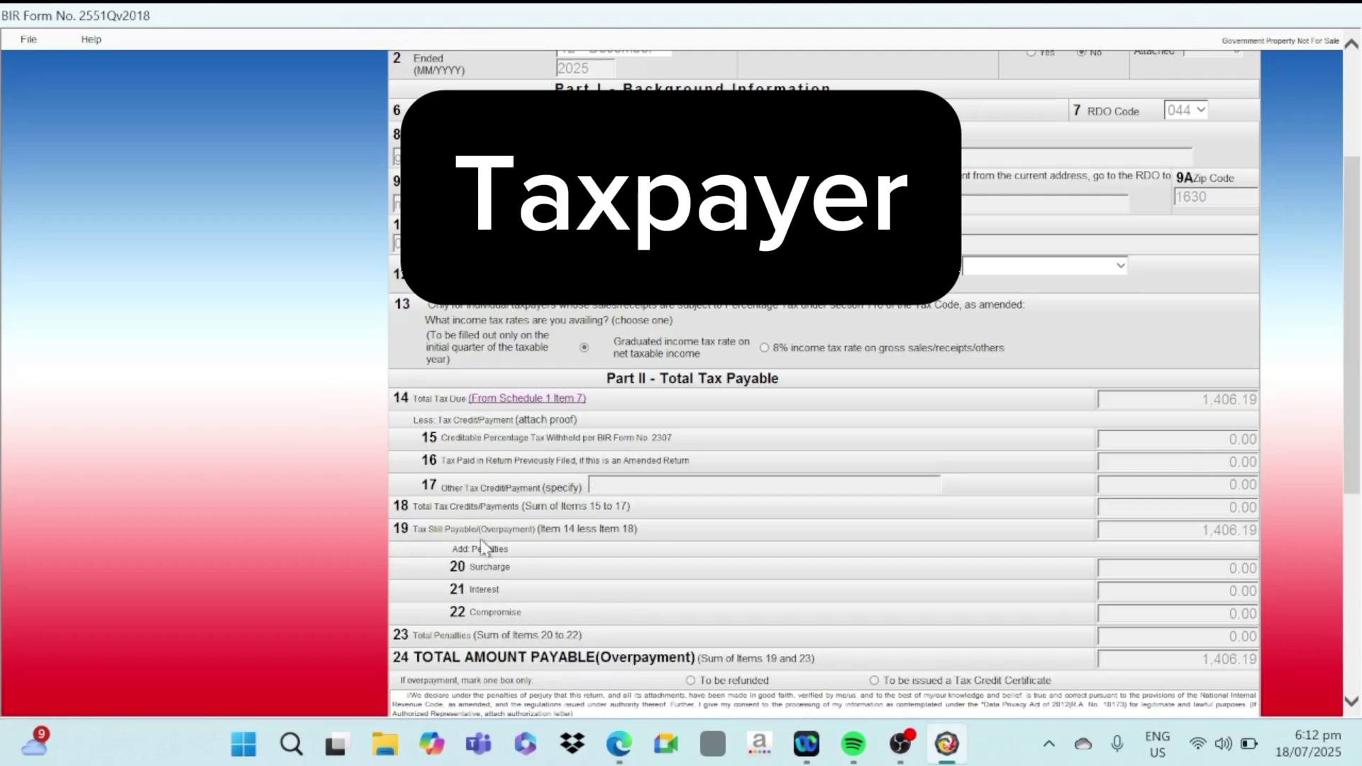
# Step: Submit the final copy of the return, confirm the submission, accept the terms of service and dismiss the submission message
pyautogui.moveTo(1360, 381); pyautogui.dragTo(1360, 587)
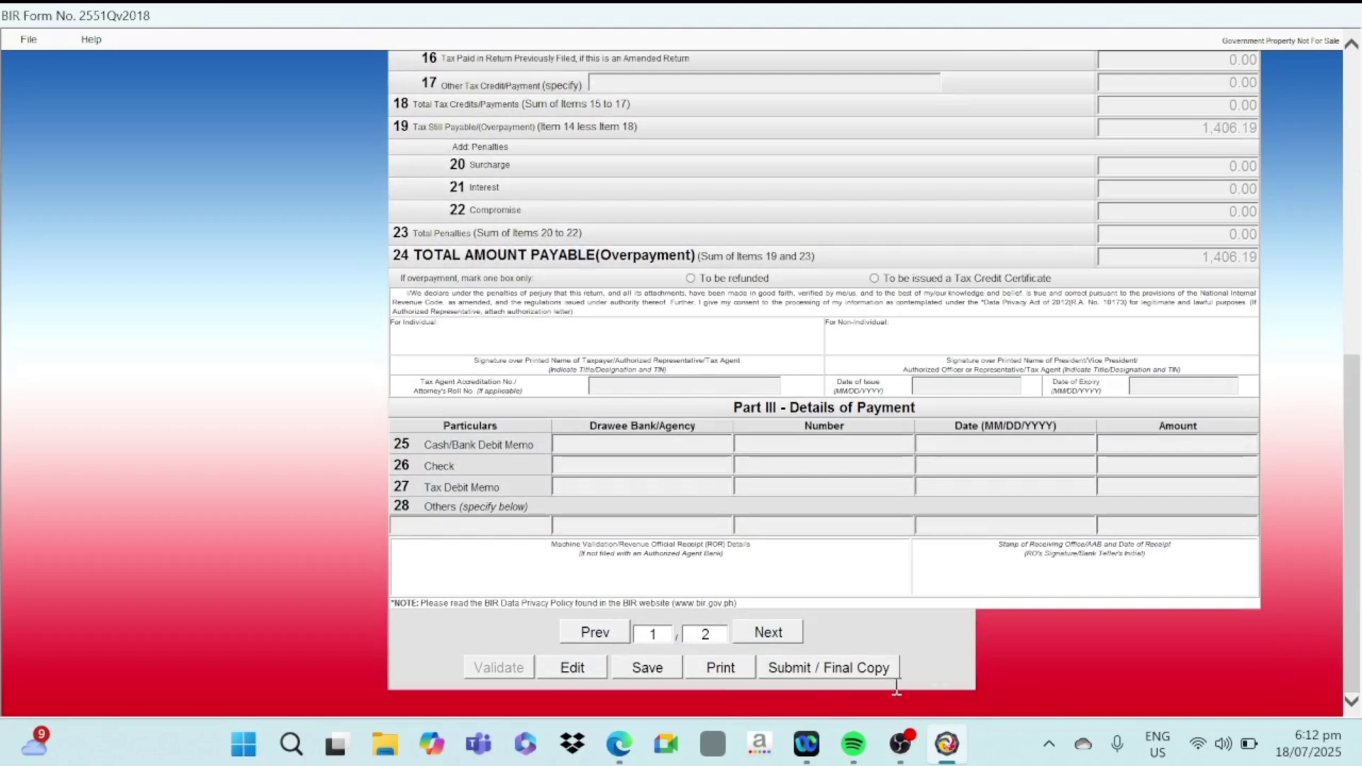
pyautogui.click(804, 670)
pyautogui.click(750, 463)
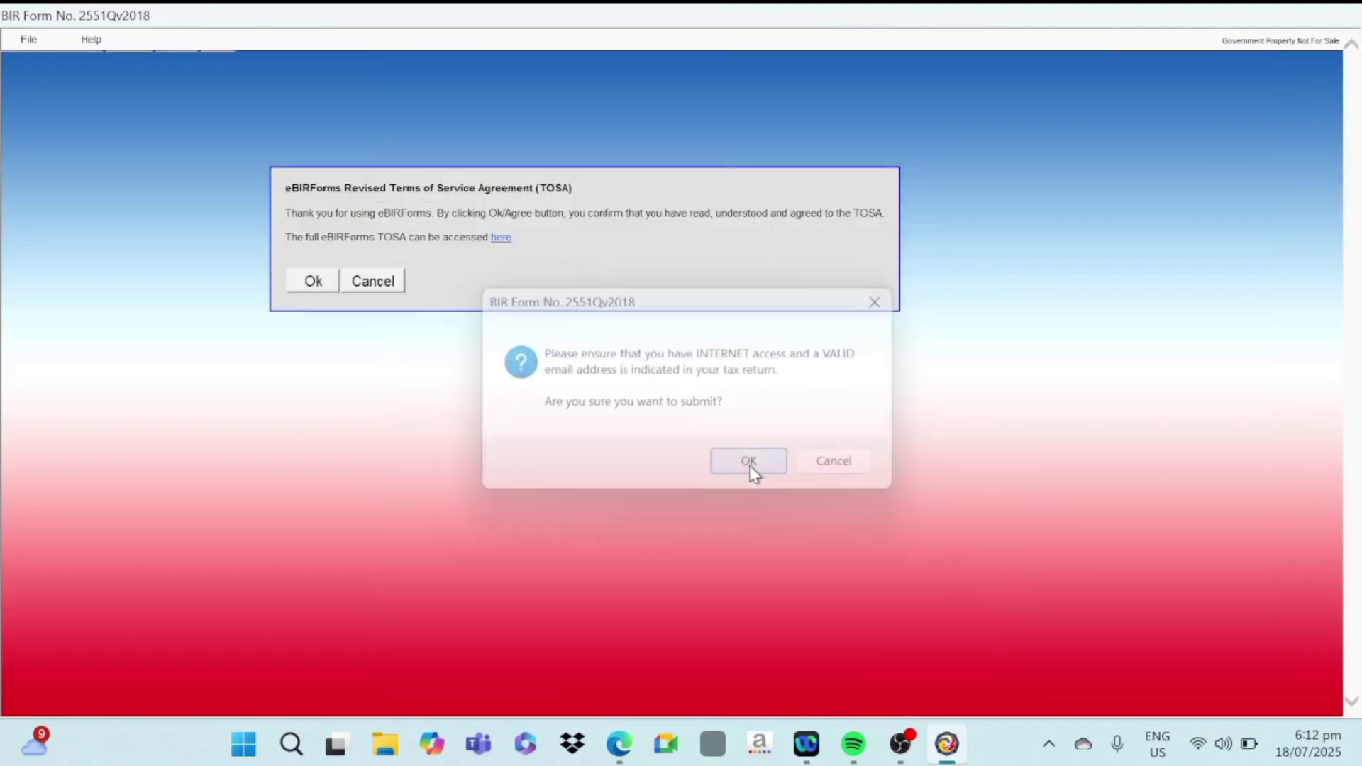
pyautogui.click(301, 282)
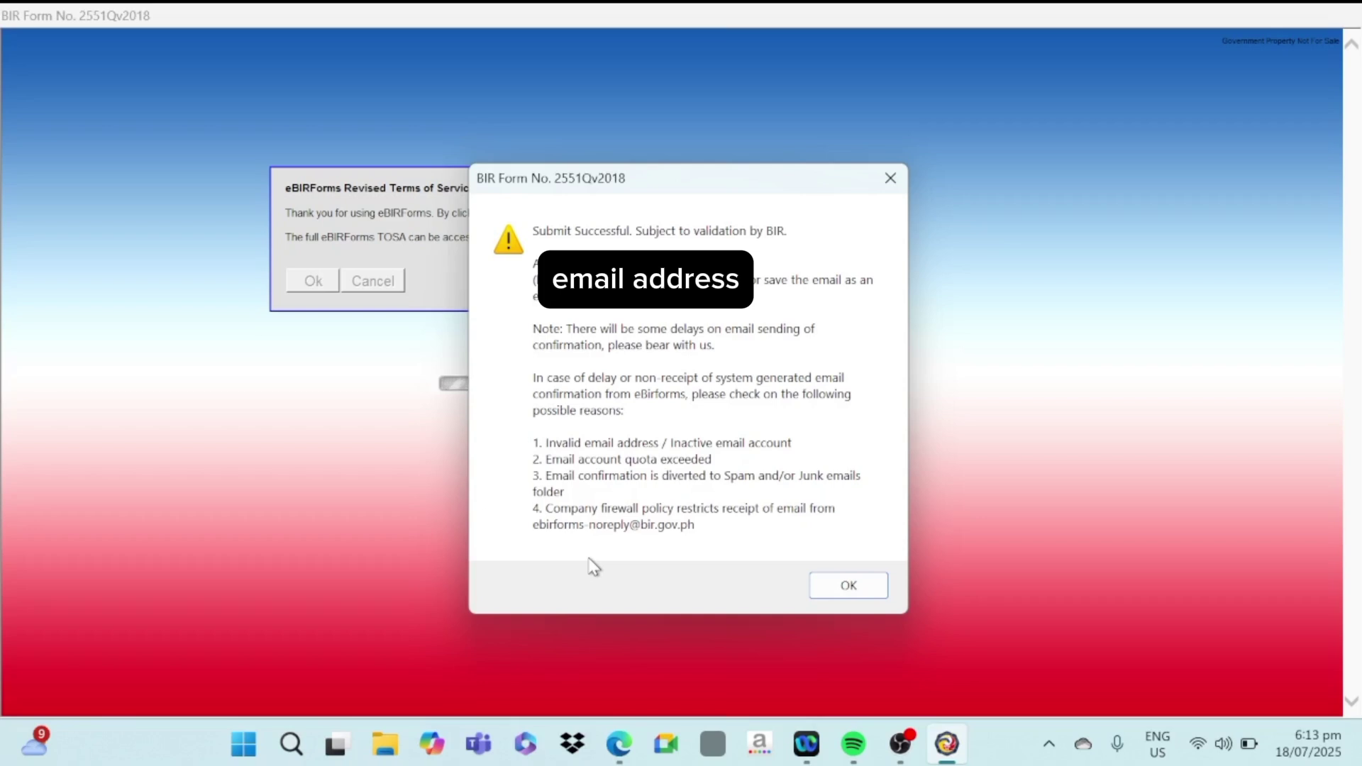
pyautogui.click(868, 586)
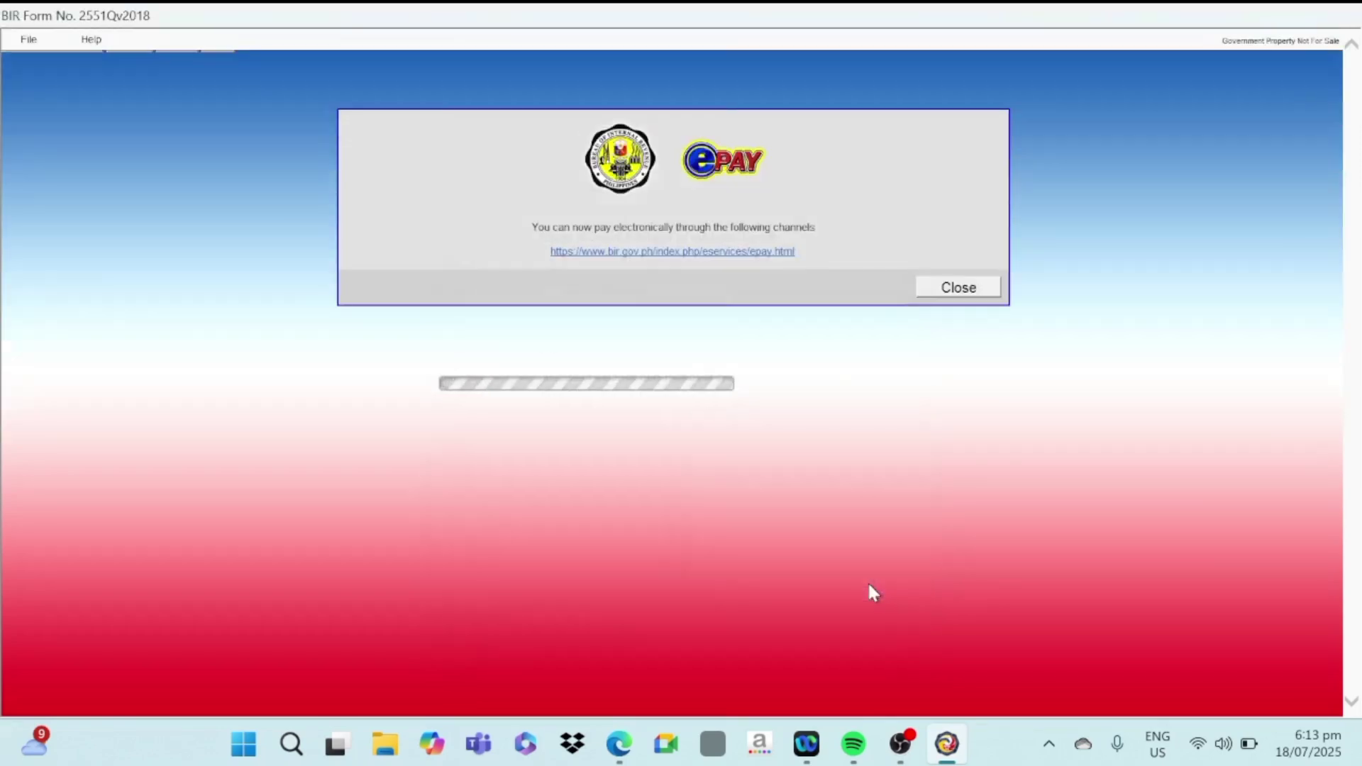
# Step: Follow the ePay link, open the MYEG site in the web browser and log in with the account e-mail and password
pyautogui.click(684, 264)
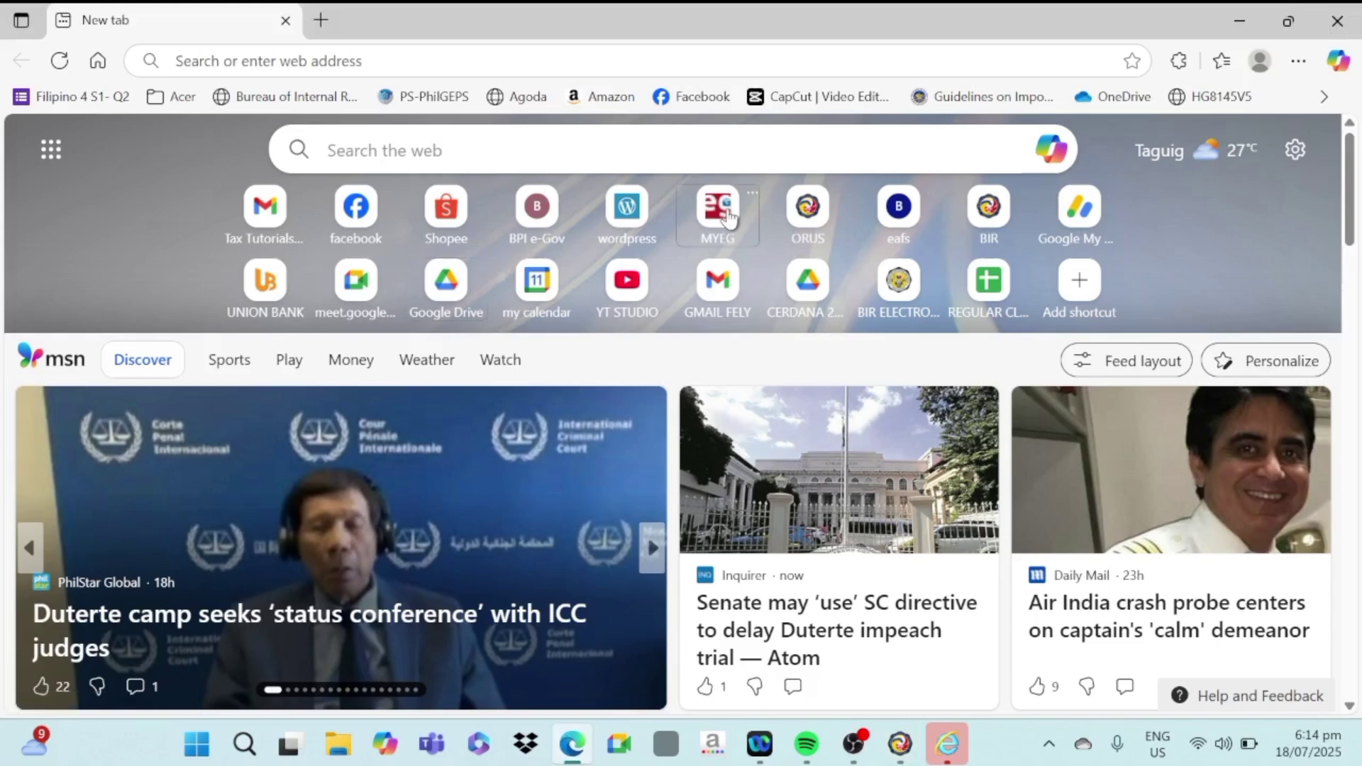
pyautogui.click(730, 210)
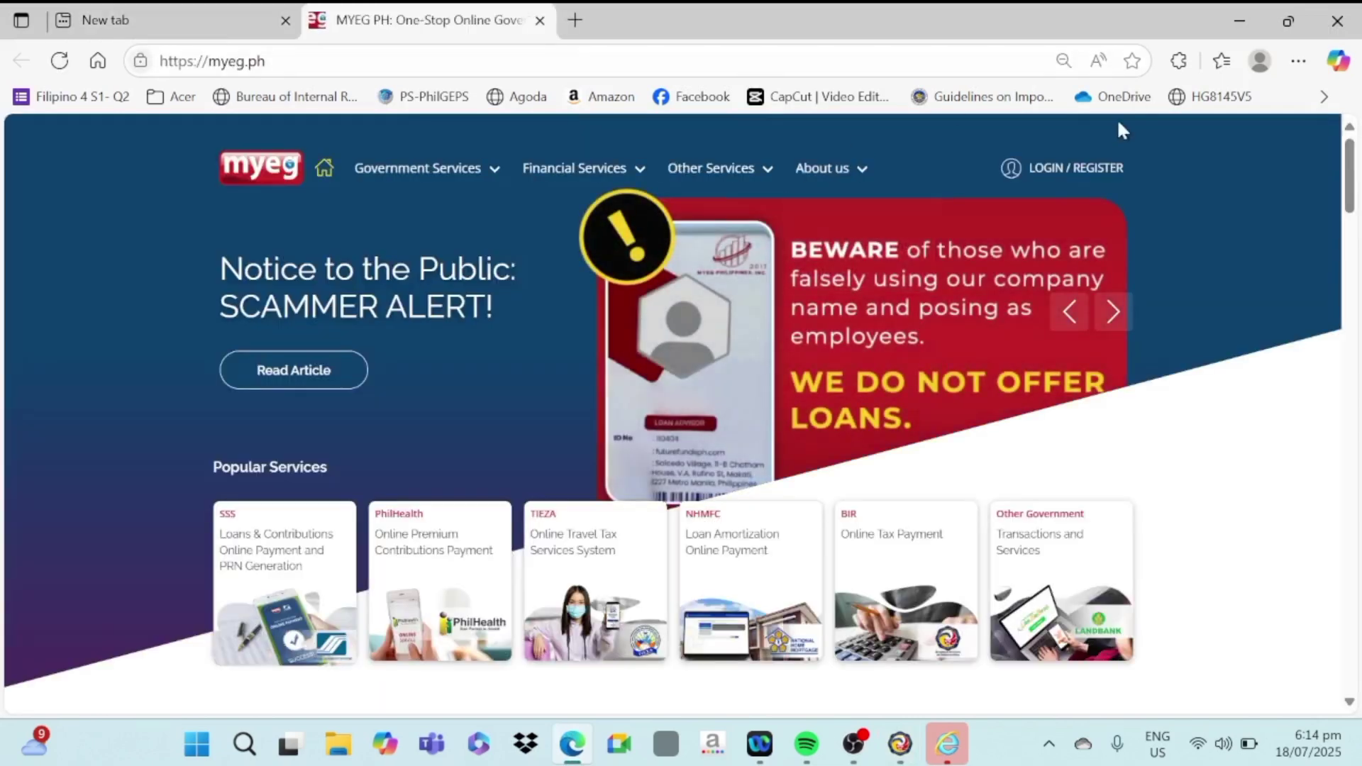
pyautogui.click(1043, 177)
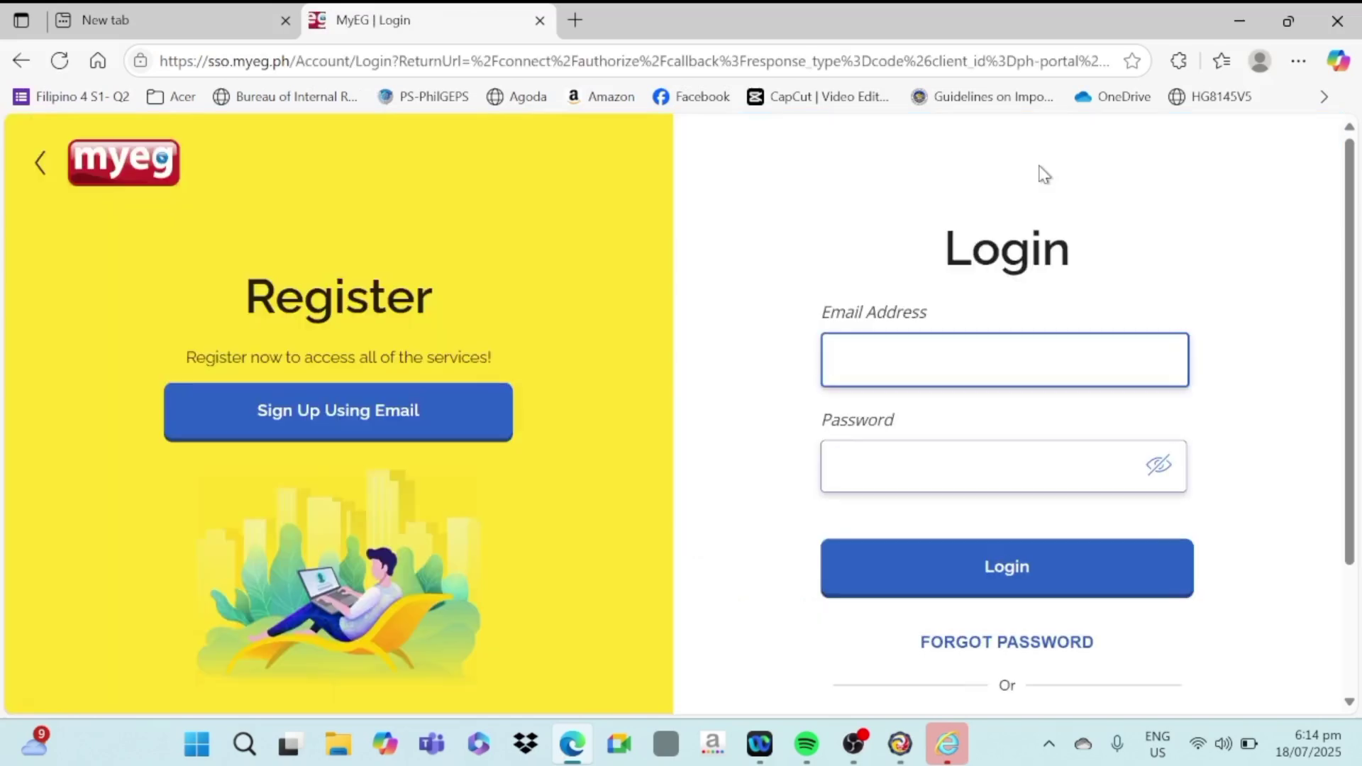
pyautogui.write('fe')
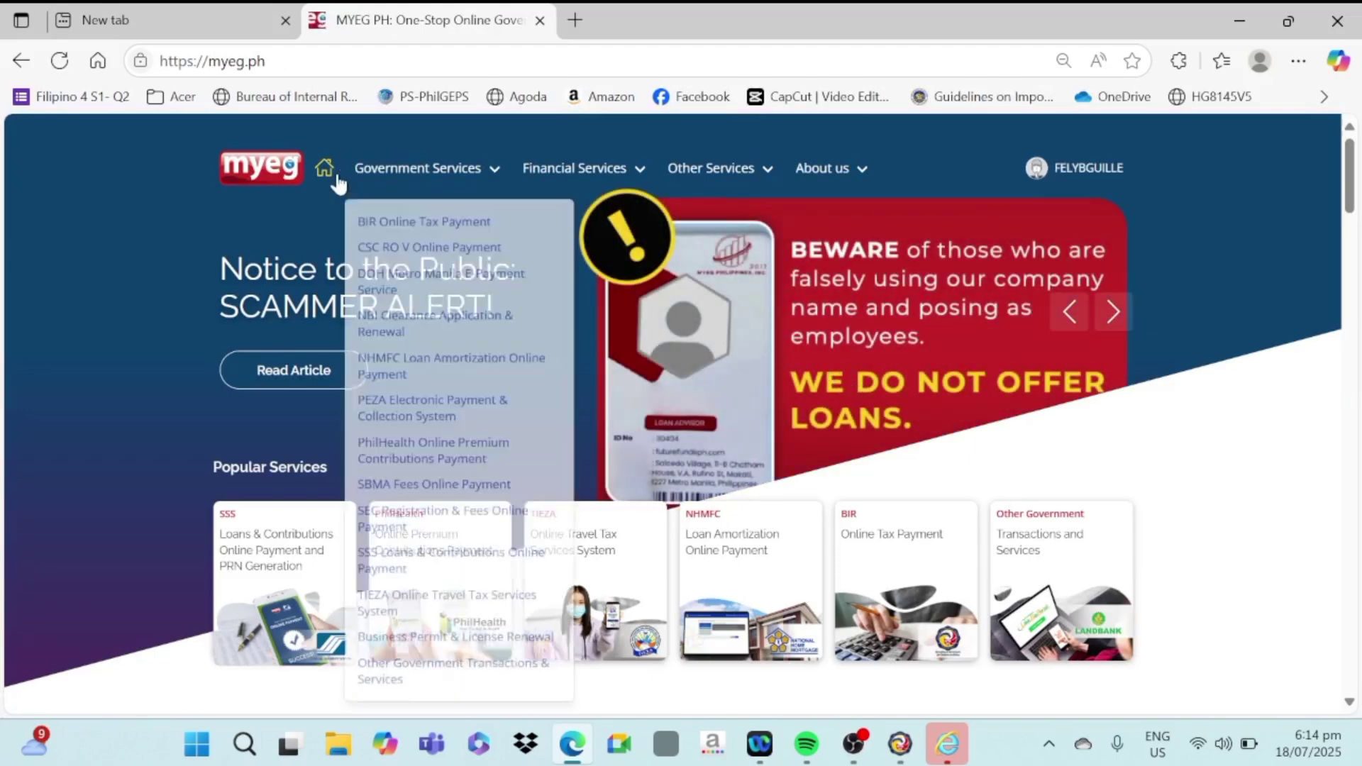
# Step: Open MYEG's BIR Online Tax Payment service and start a new online tax payment
pyautogui.moveTo(383, 177)
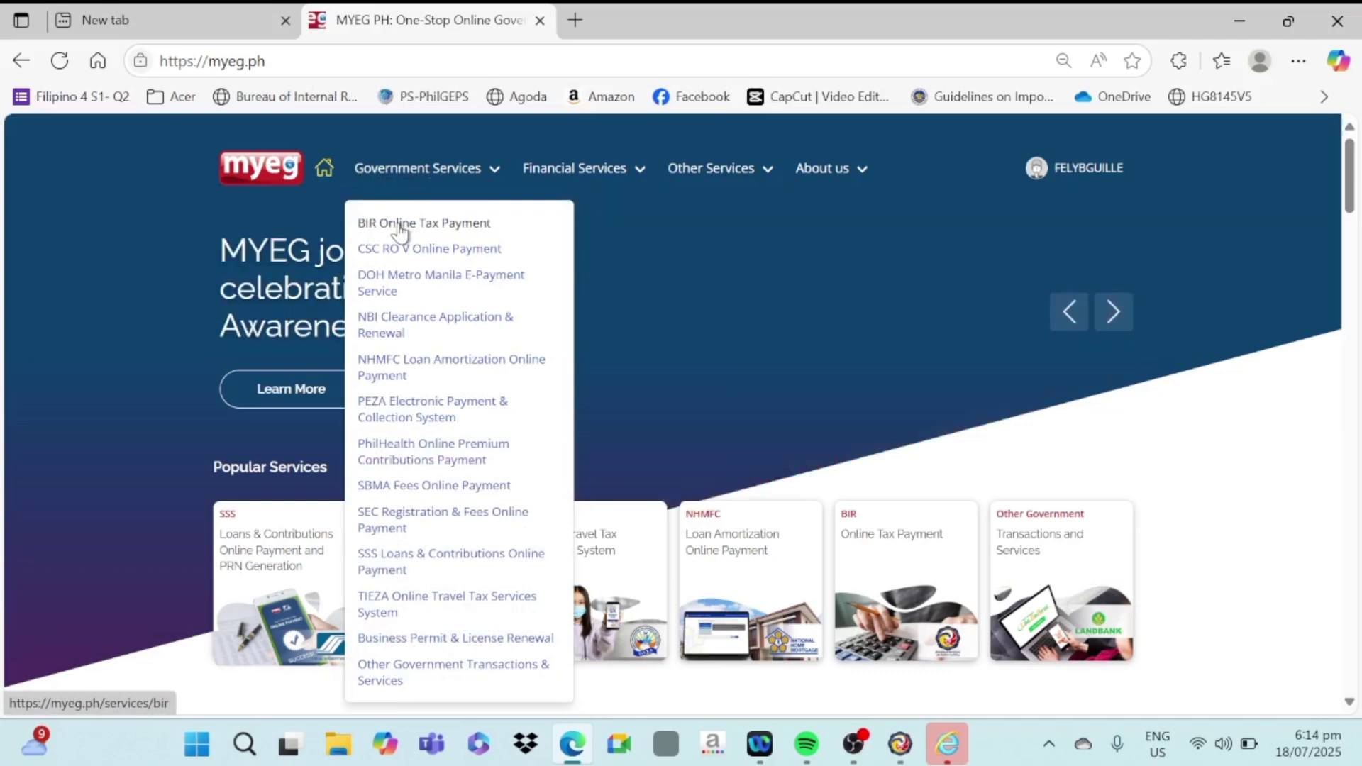
pyautogui.click(402, 230)
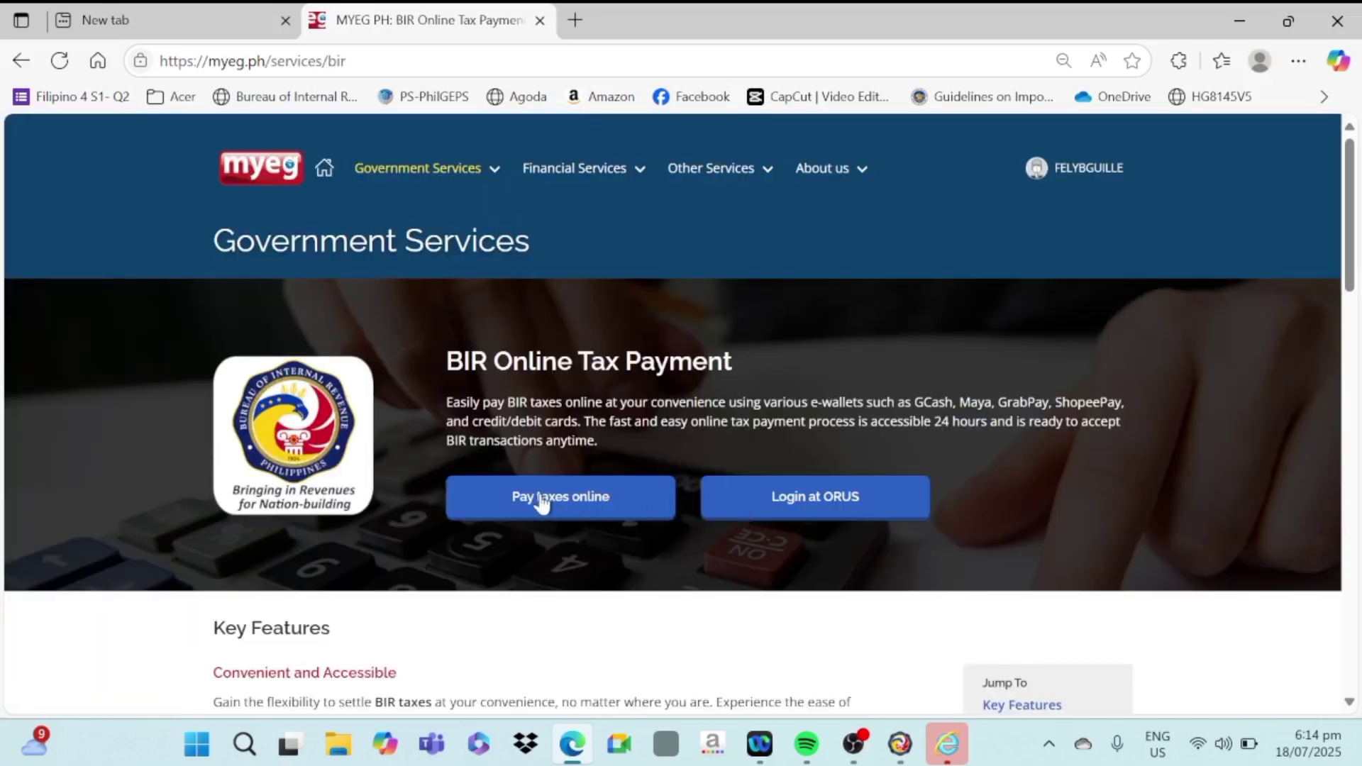
pyautogui.click(542, 498)
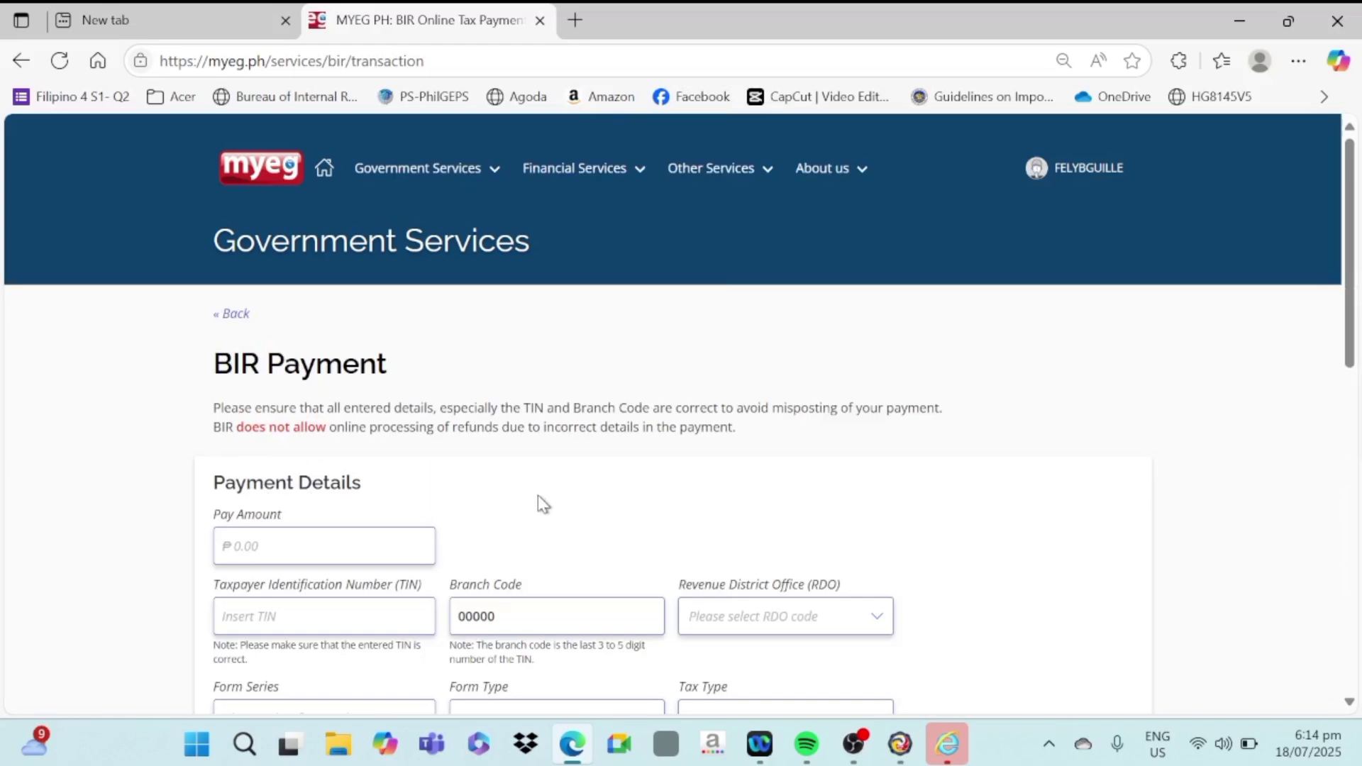
# Step: Switch to the BIR Form 2551Q window, close the ePay notice and check the total amount payable in item 24
pyautogui.click(901, 744)
pyautogui.click(958, 287)
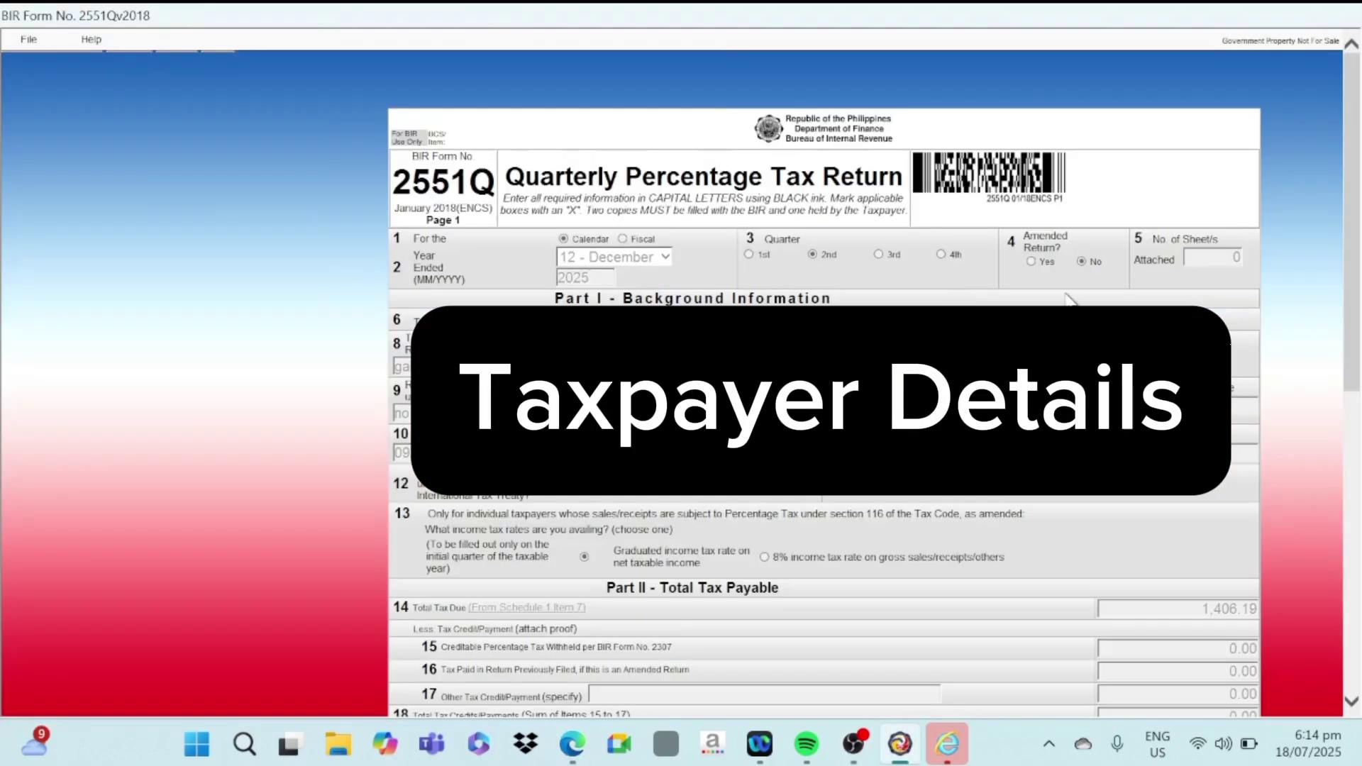
pyautogui.scroll(-15, 1351, 699)
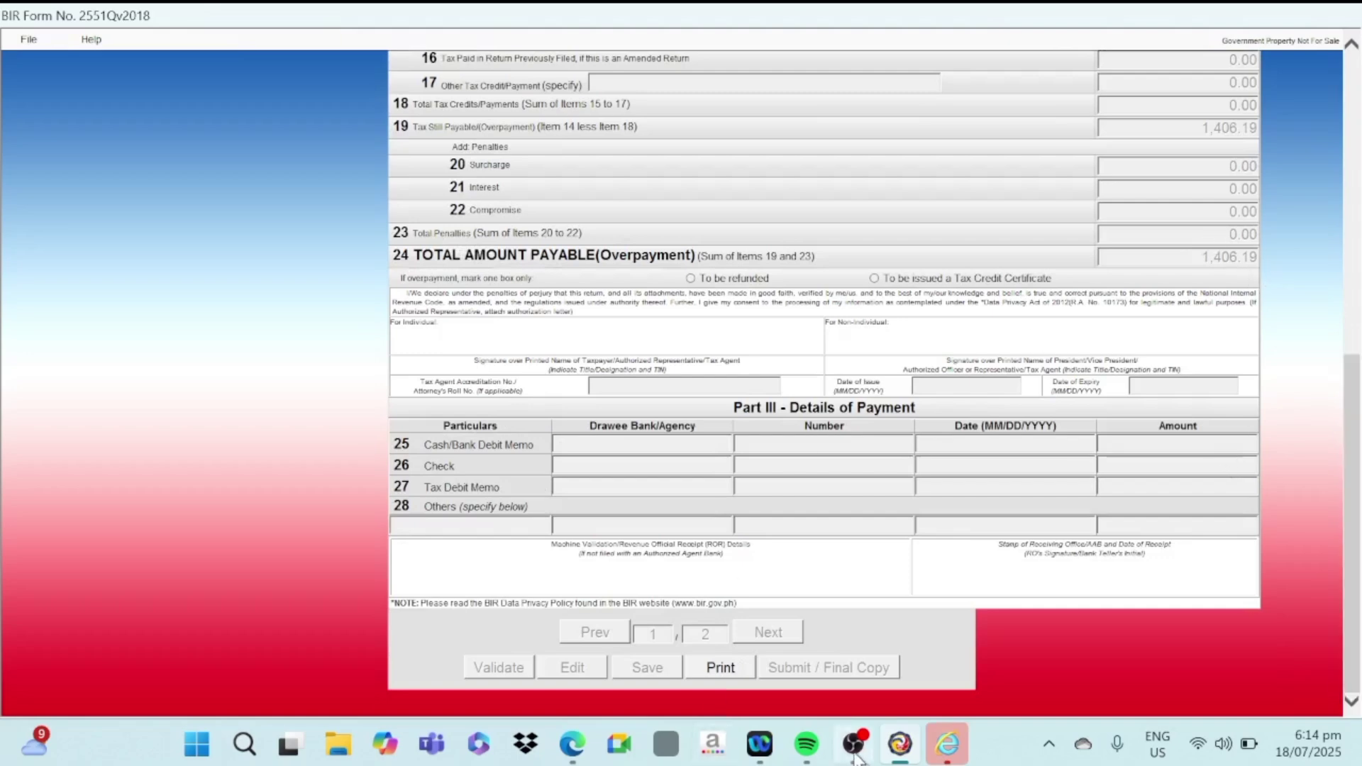
pyautogui.moveTo(841, 755)
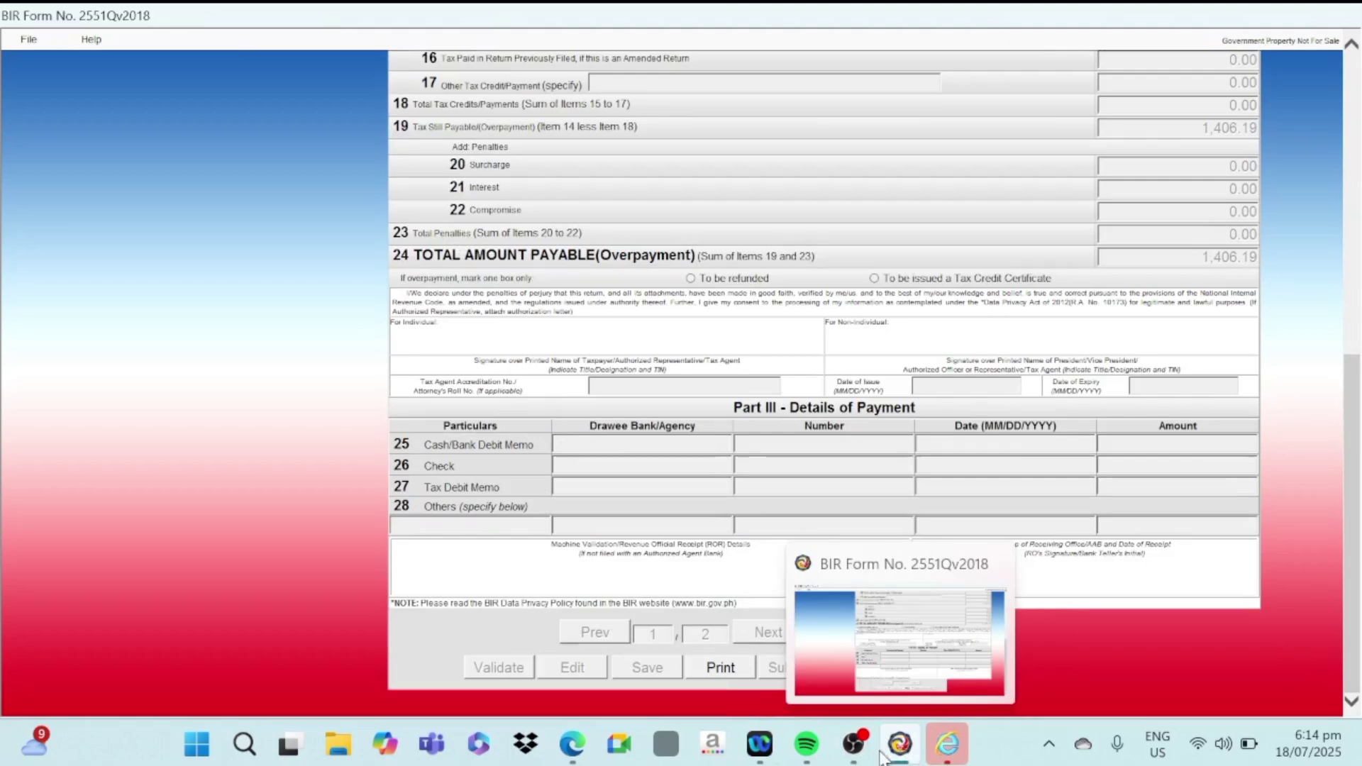
# Step: Switch back to the web browser and set the pay amount to 1,406.19 in the BIR payment details
pyautogui.click(571, 743)
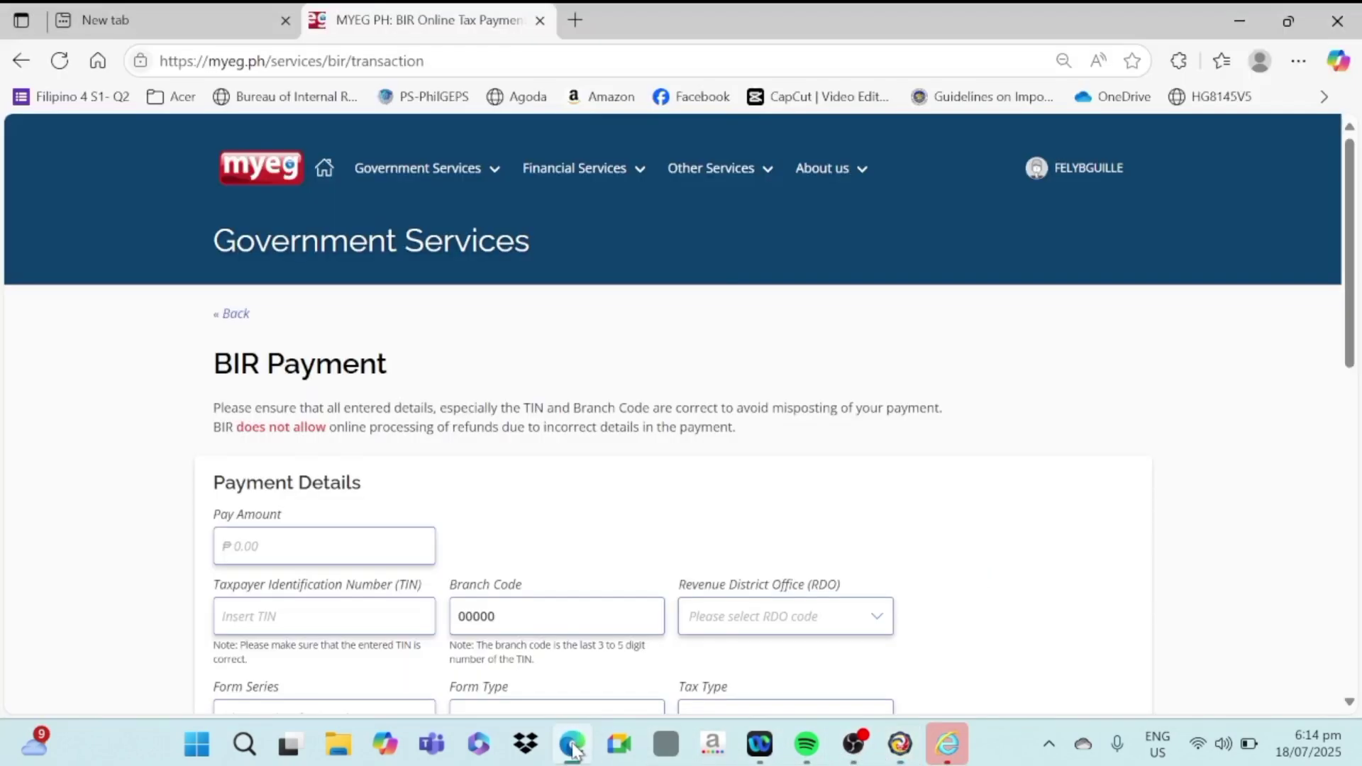
pyautogui.click(366, 554)
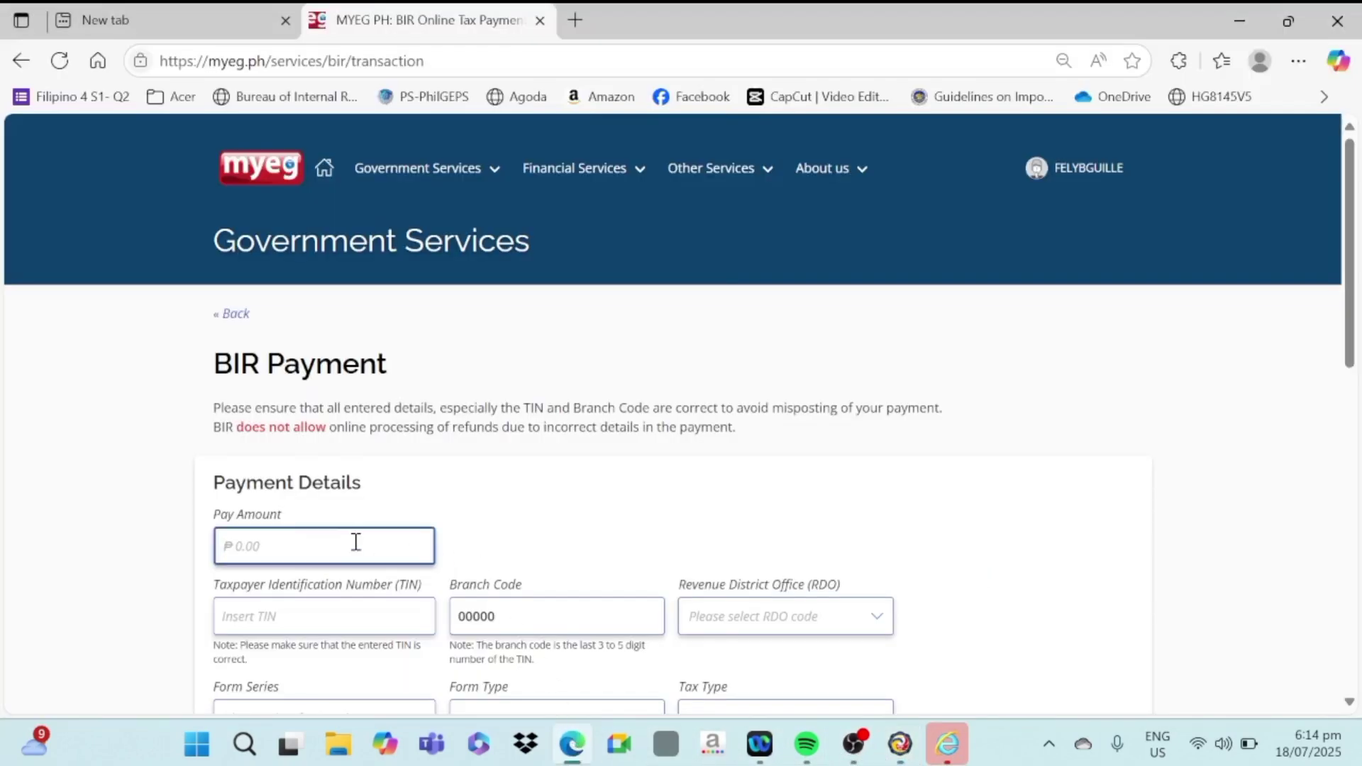
pyautogui.write('1406.19')
# Step: Enter the taxpayer identification number, keep branch code 00000 and choose RDO 044 - TAGUIG-PATEROS
pyautogui.click(344, 612)
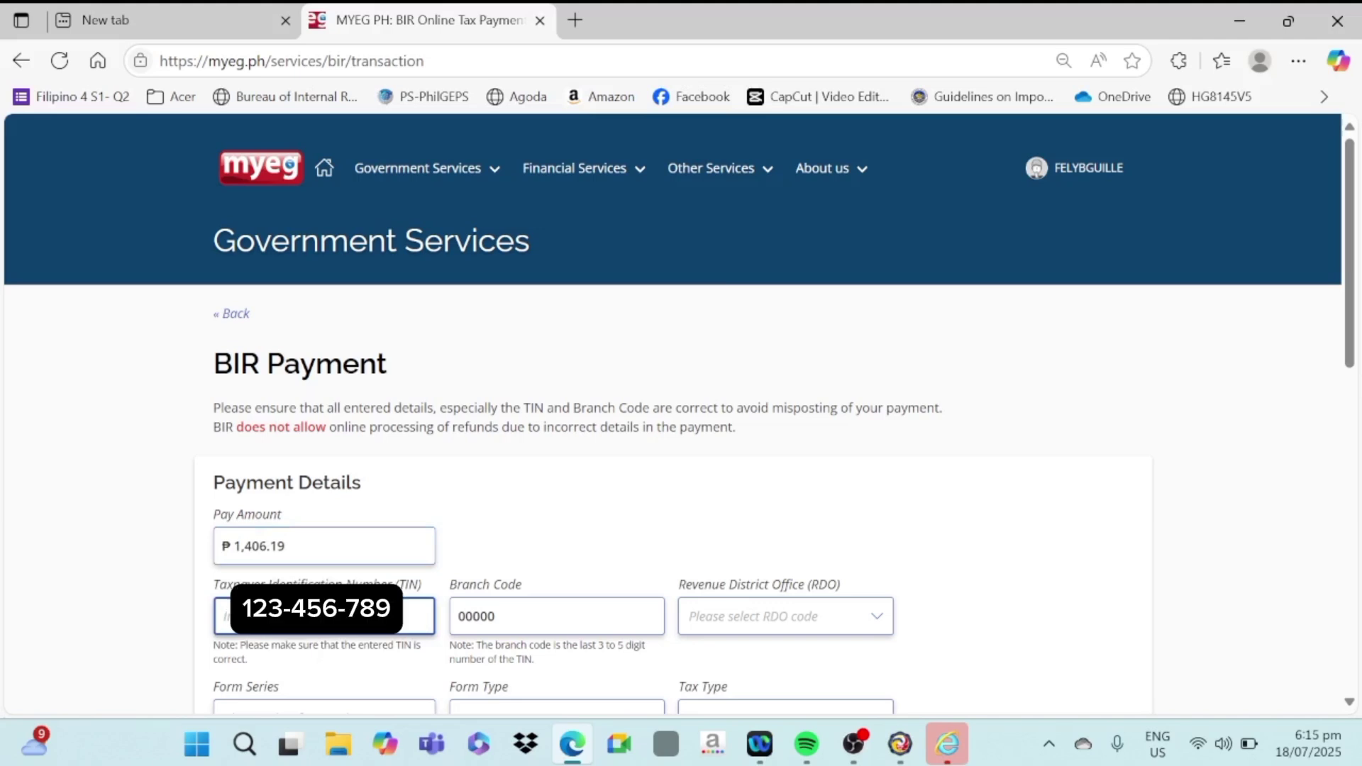
pyautogui.write('3')
pyautogui.press('Tab')
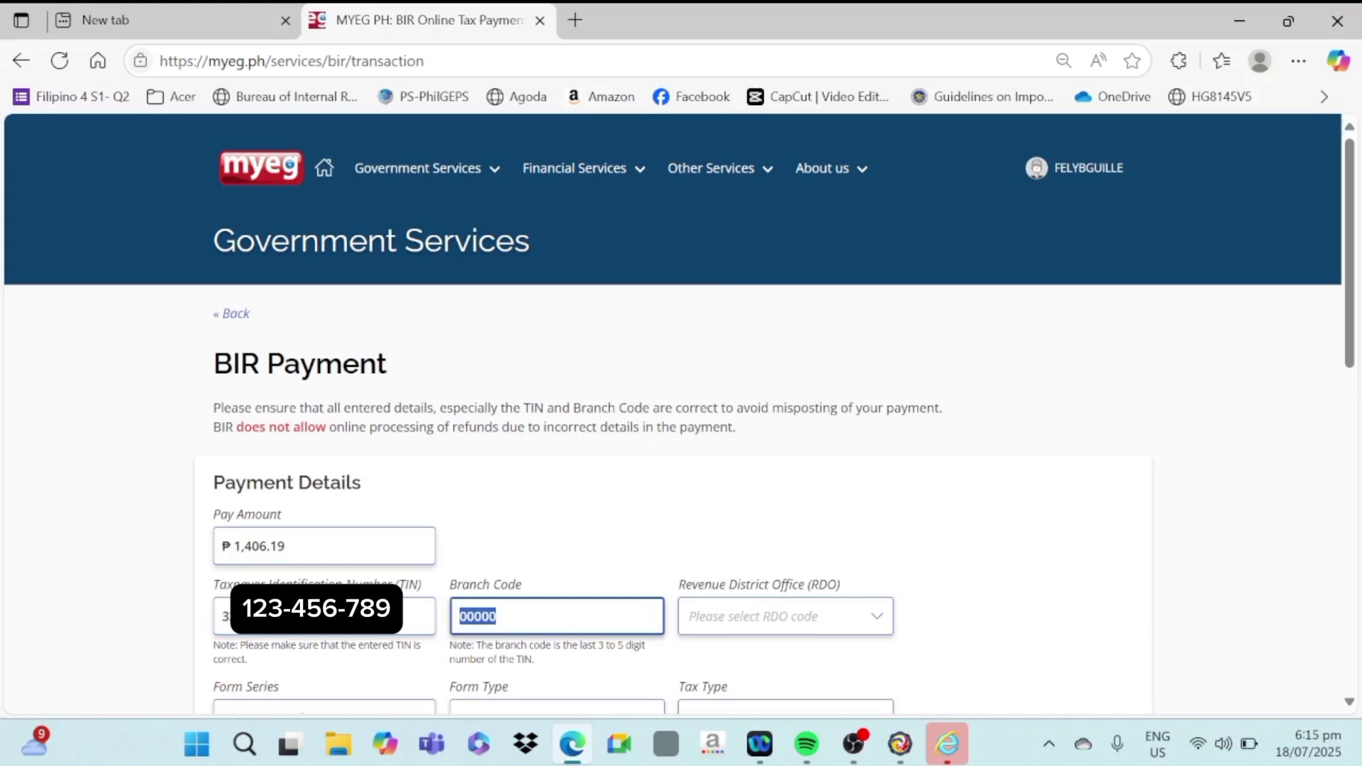
pyautogui.press('Tab')
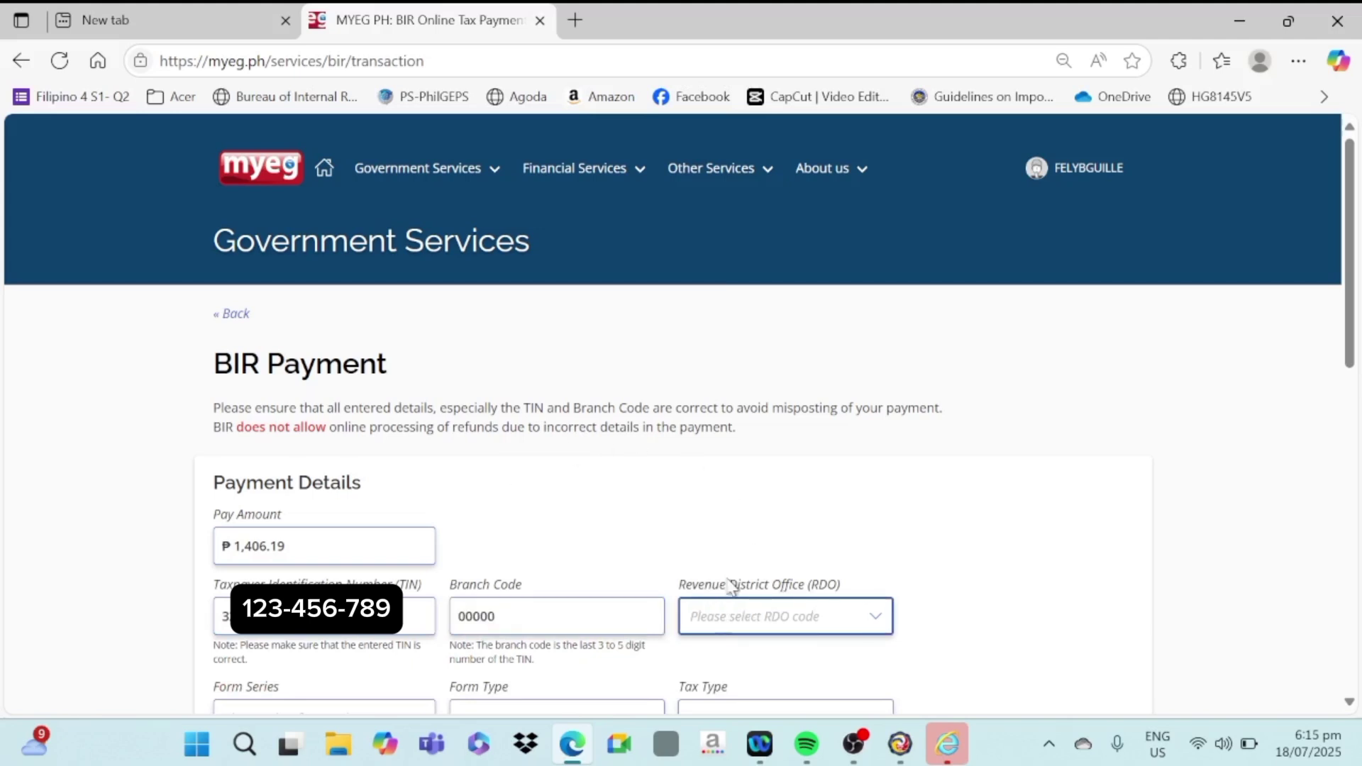
pyautogui.click(797, 634)
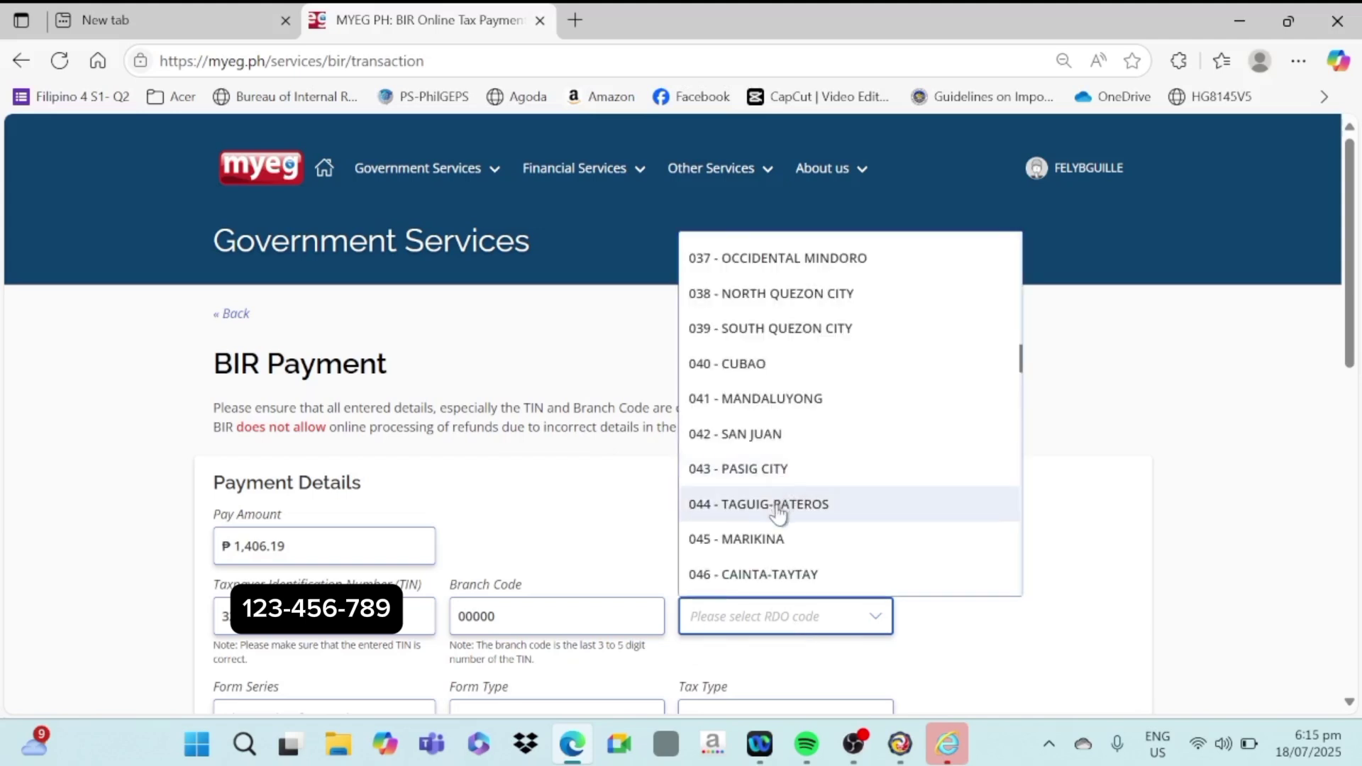
pyautogui.click(778, 505)
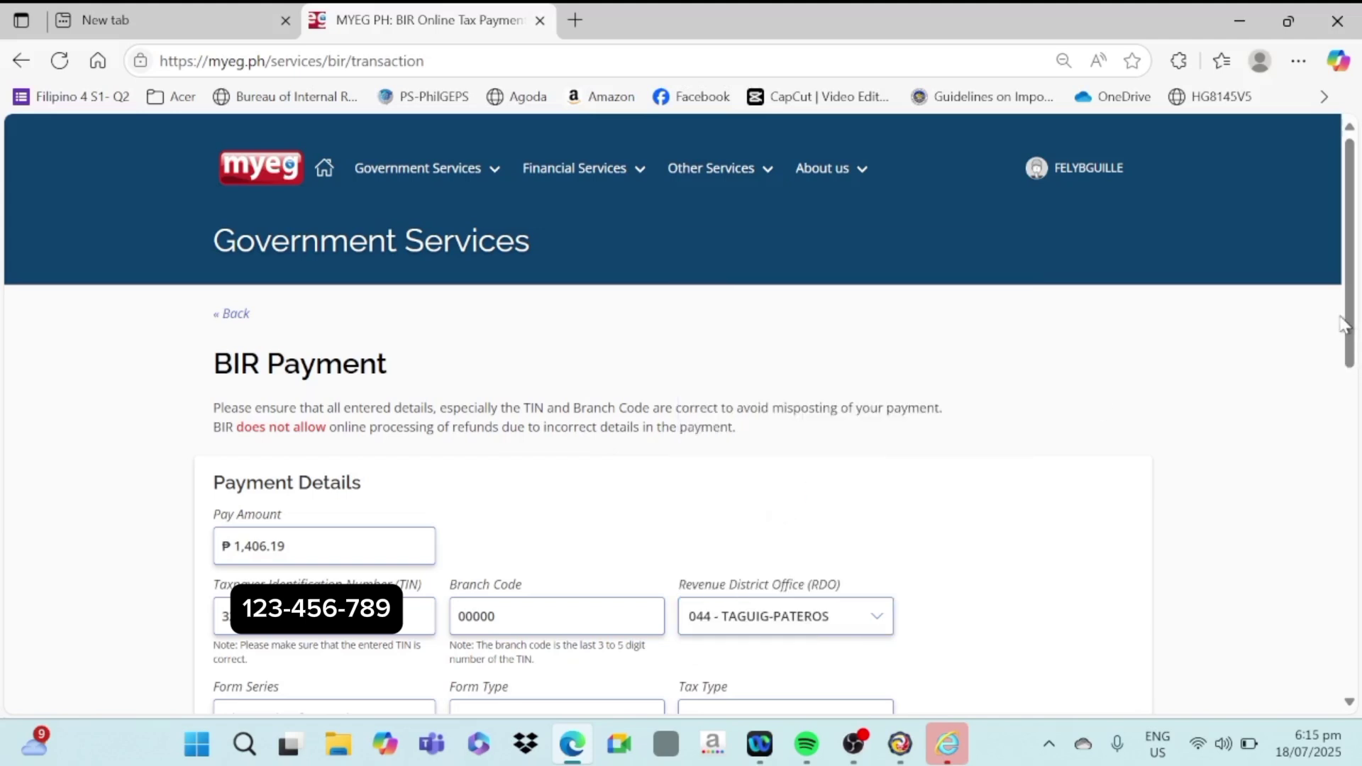
# Step: Choose the 2500 Series as the form series and 2551Q as the form type
pyautogui.scroll(-2, 1343, 312)
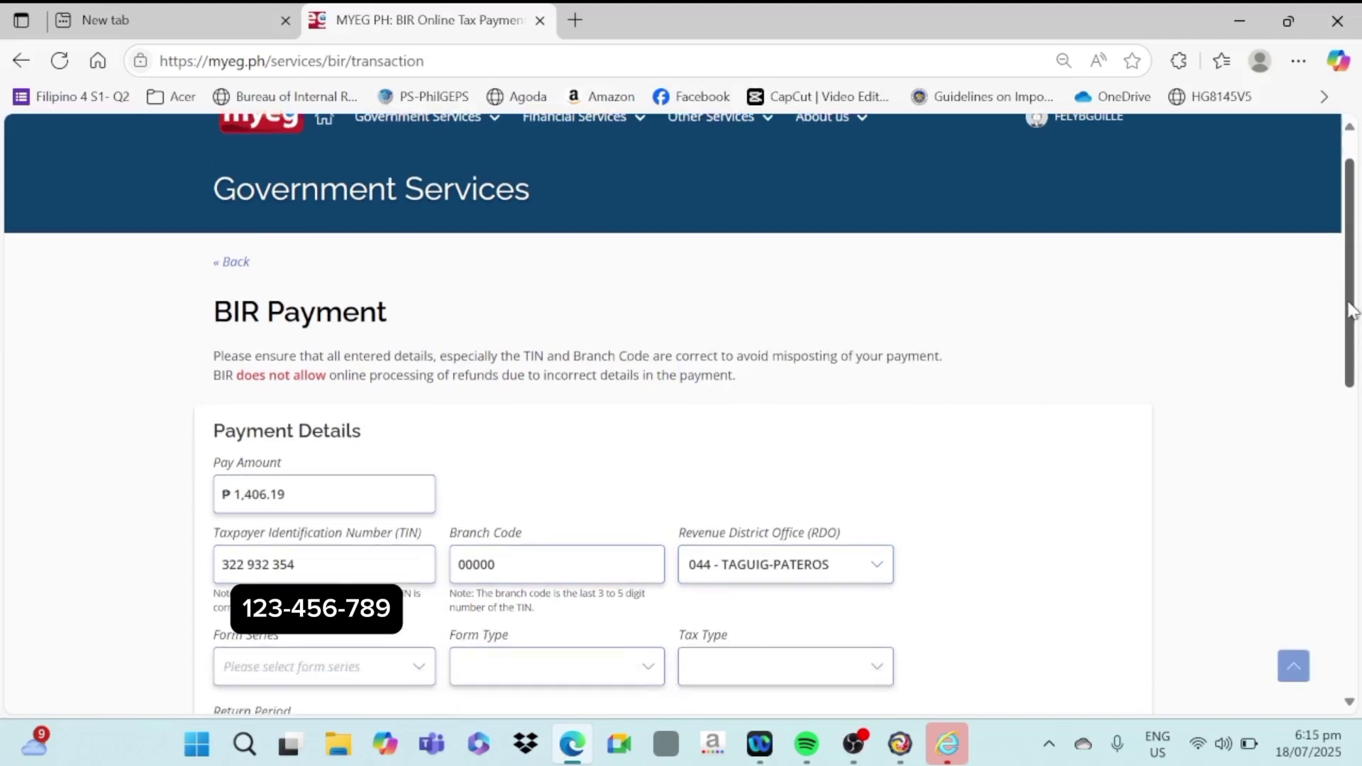
pyautogui.scroll(-1, 1355, 340)
pyautogui.click(317, 489)
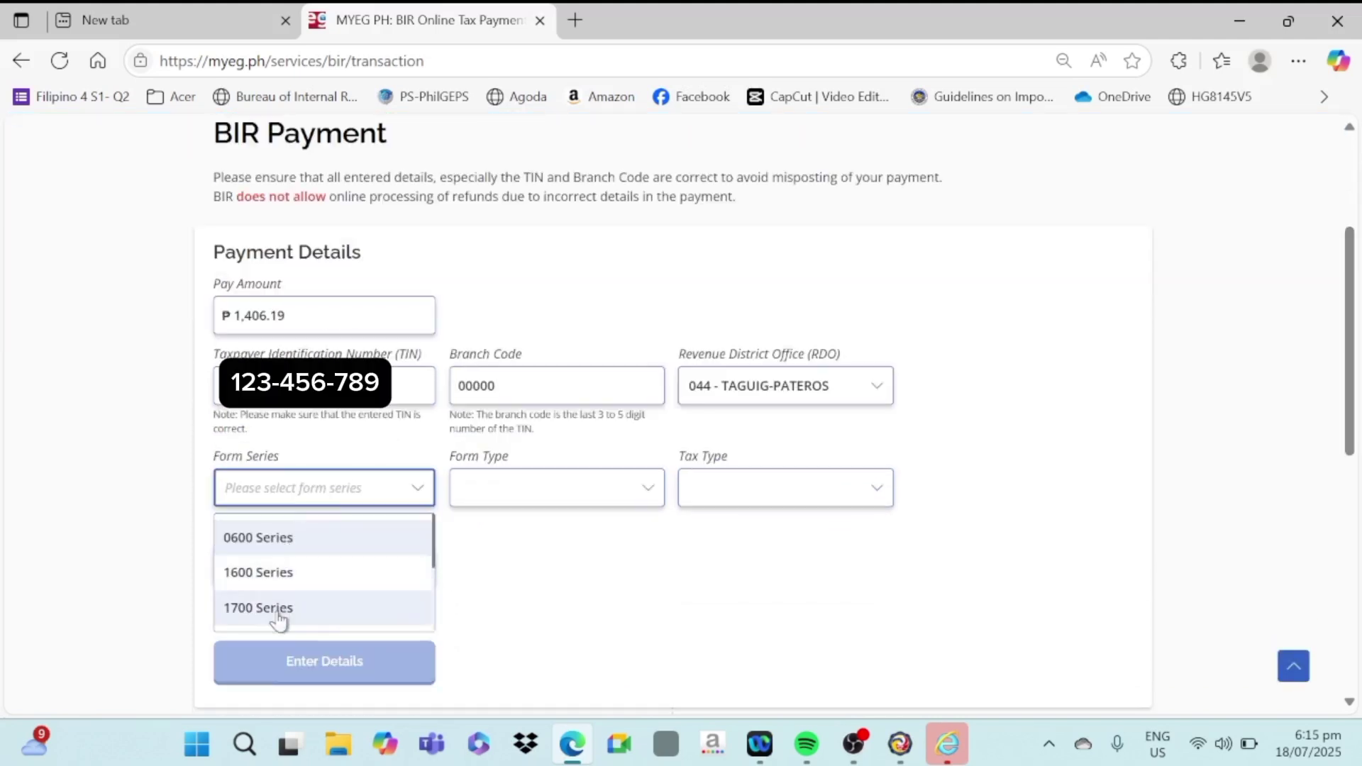
pyautogui.scroll(-3, 360, 598)
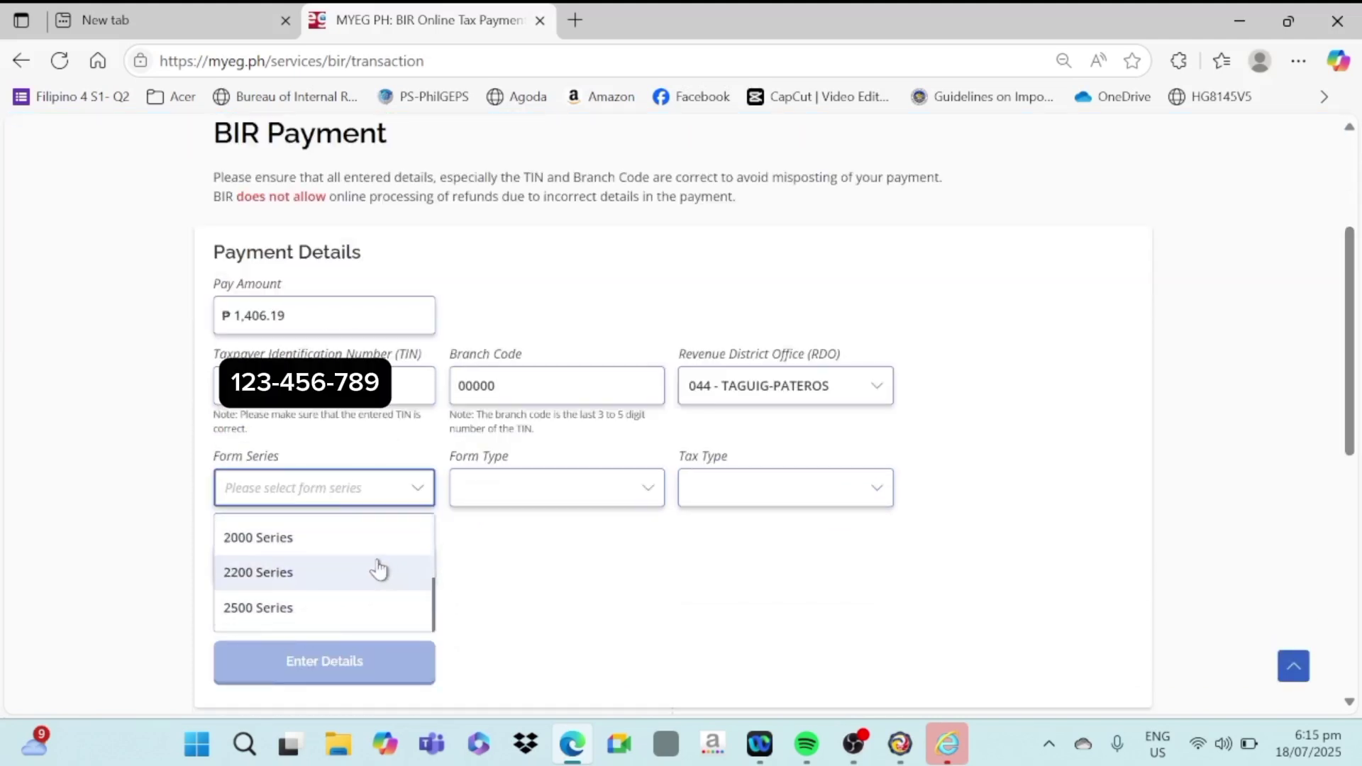
pyautogui.click(277, 611)
pyautogui.click(554, 490)
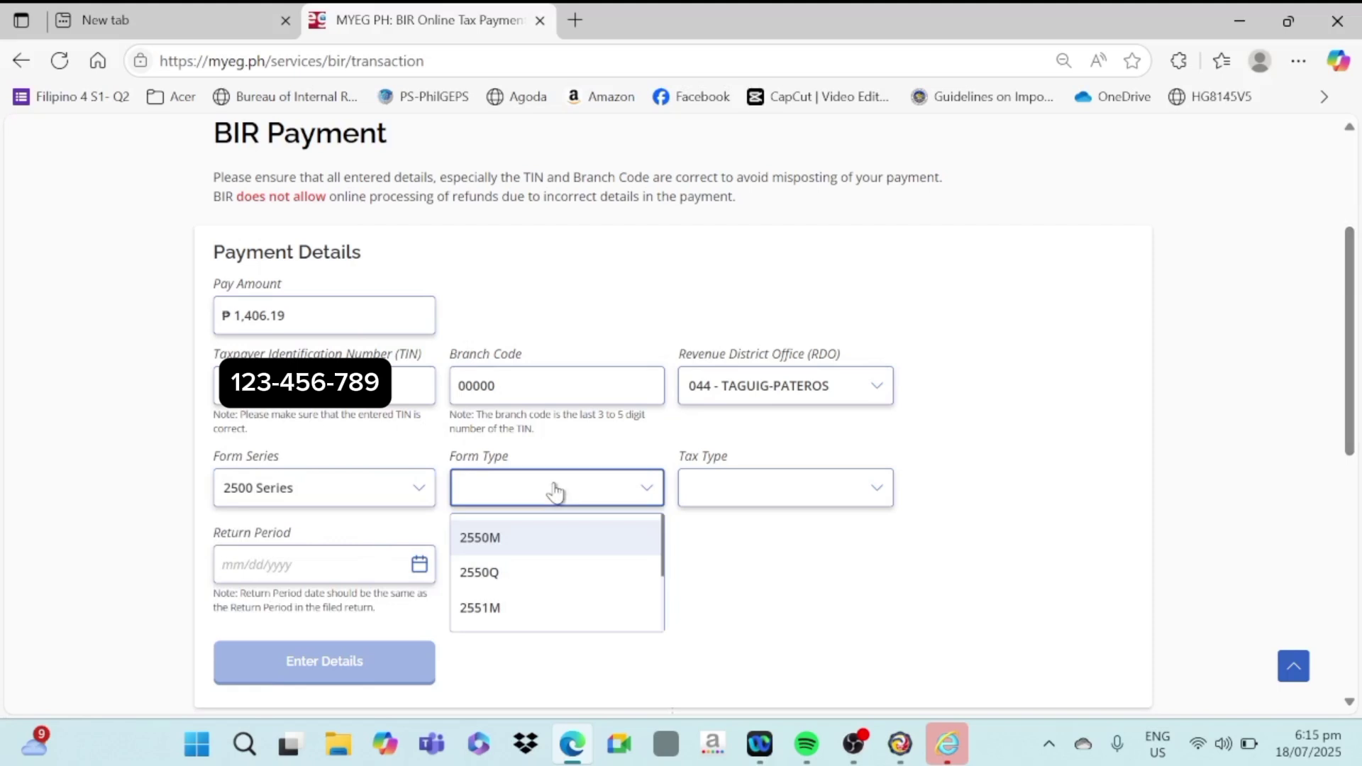
pyautogui.scroll(-2, 496, 597)
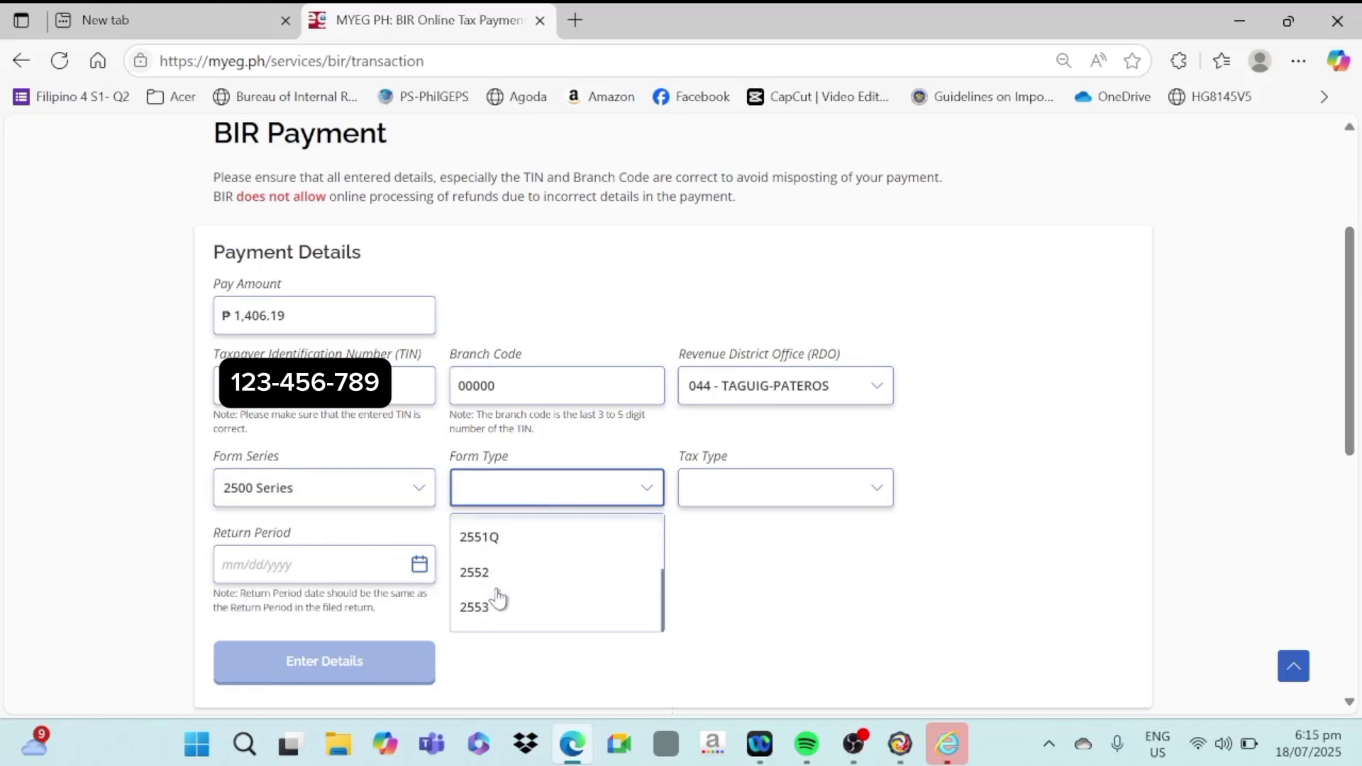
pyautogui.click(502, 545)
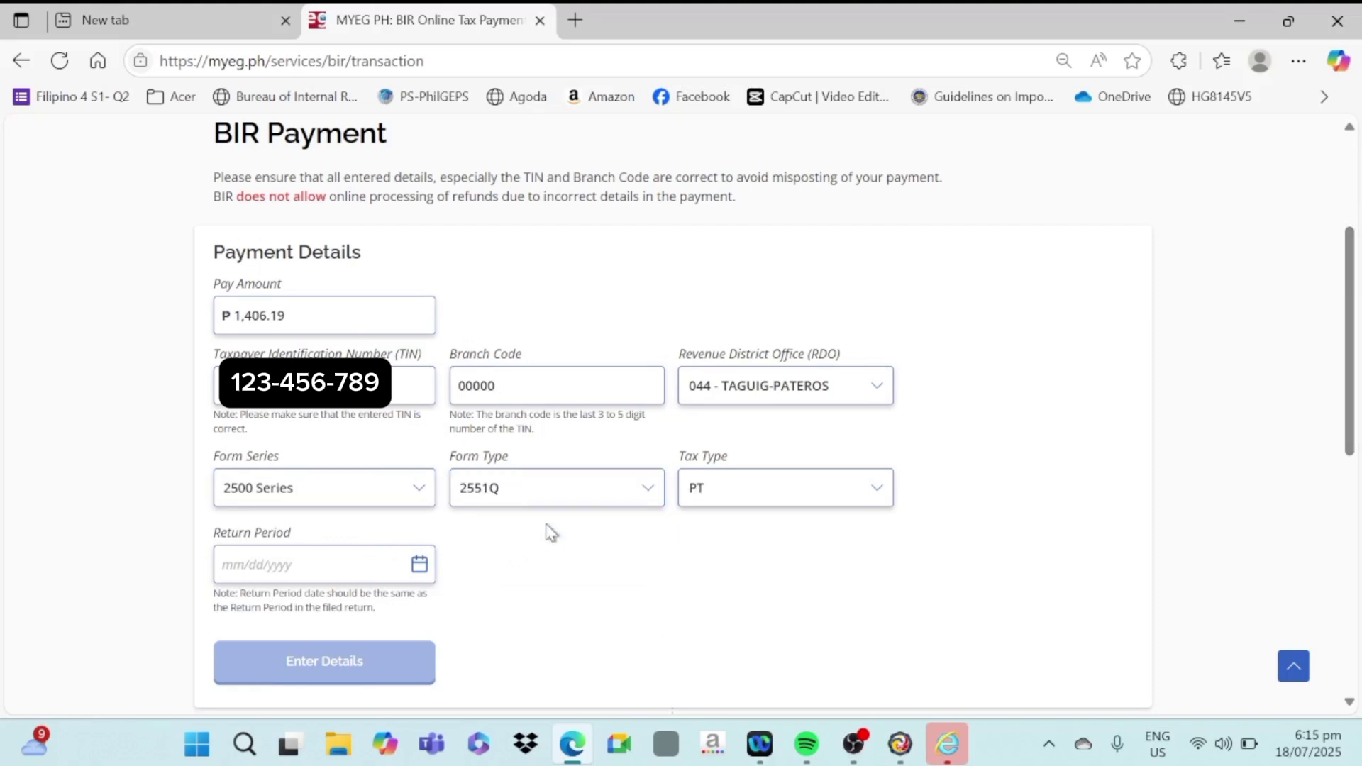
# Step: Set the return period to 06/30/2025 and continue to the taxpayer details
pyautogui.click(276, 568)
pyautogui.click(245, 612)
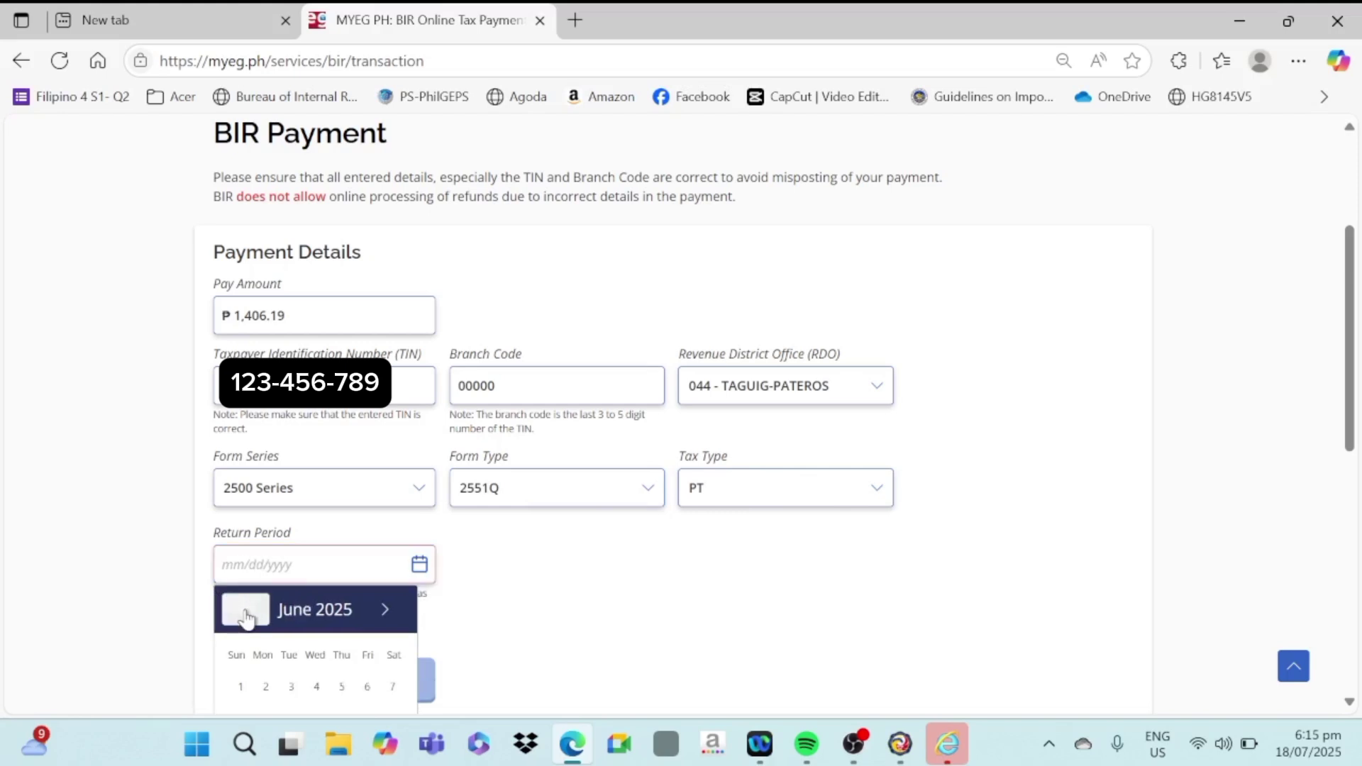
pyautogui.moveTo(1353, 333); pyautogui.dragTo(1353, 433)
pyautogui.click(266, 602)
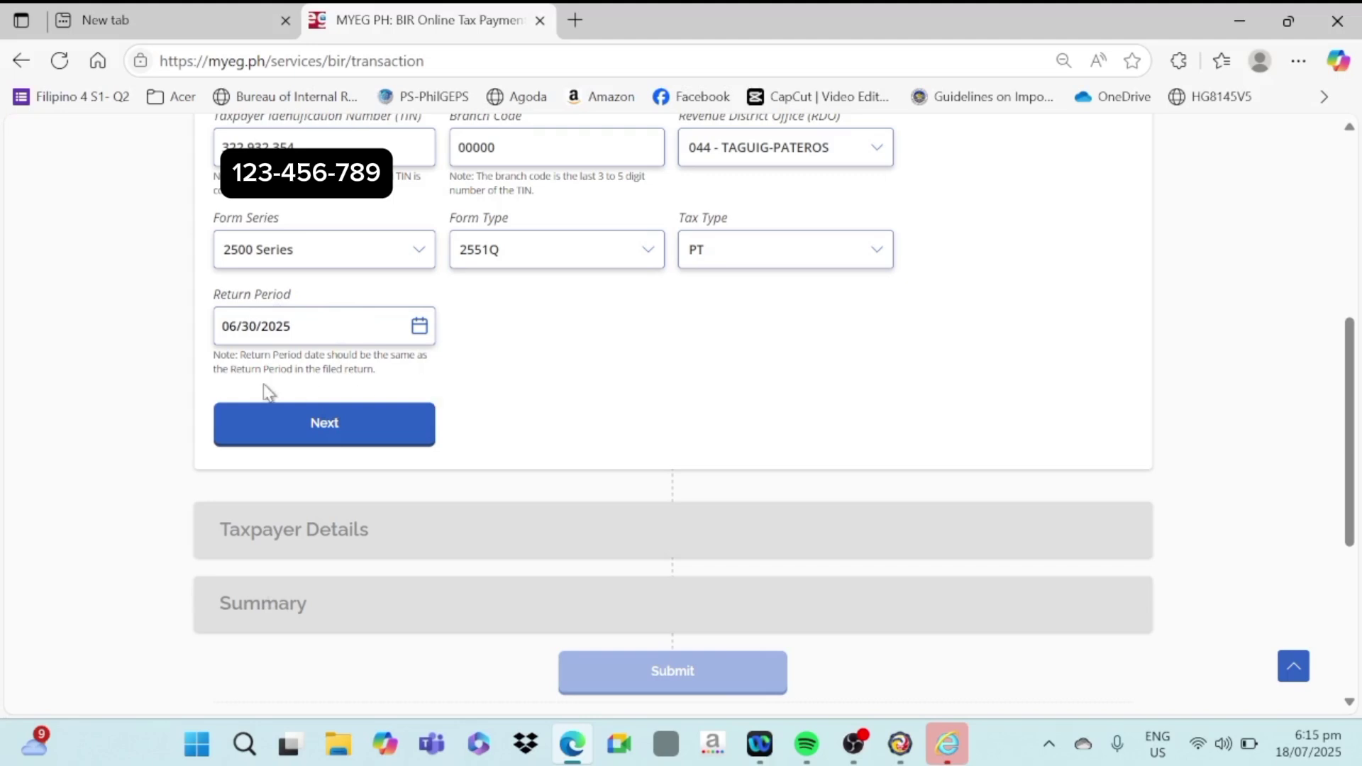
pyautogui.click(346, 440)
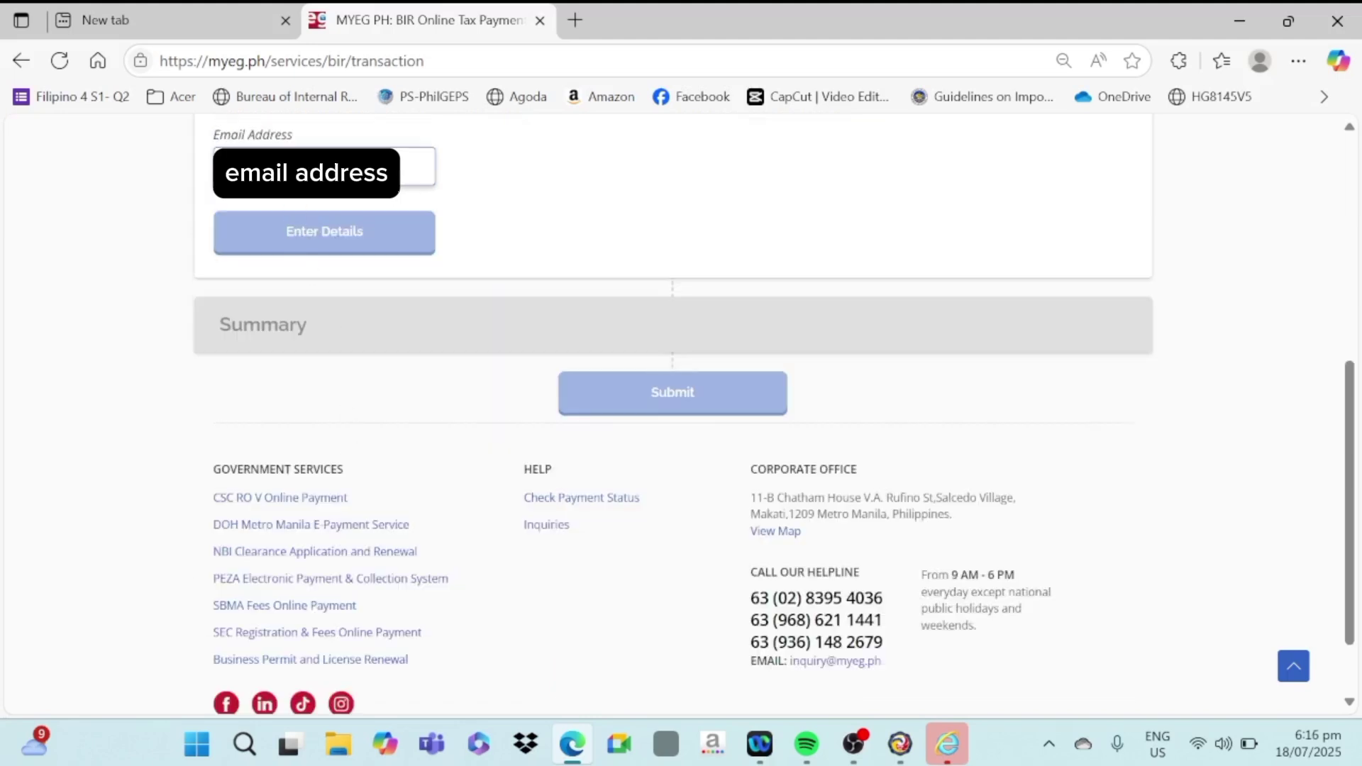
# Step: Enter the taxpayer's e-mail address, accept the terms and privacy policies in the summary and confirm the payment
pyautogui.click(324, 167)
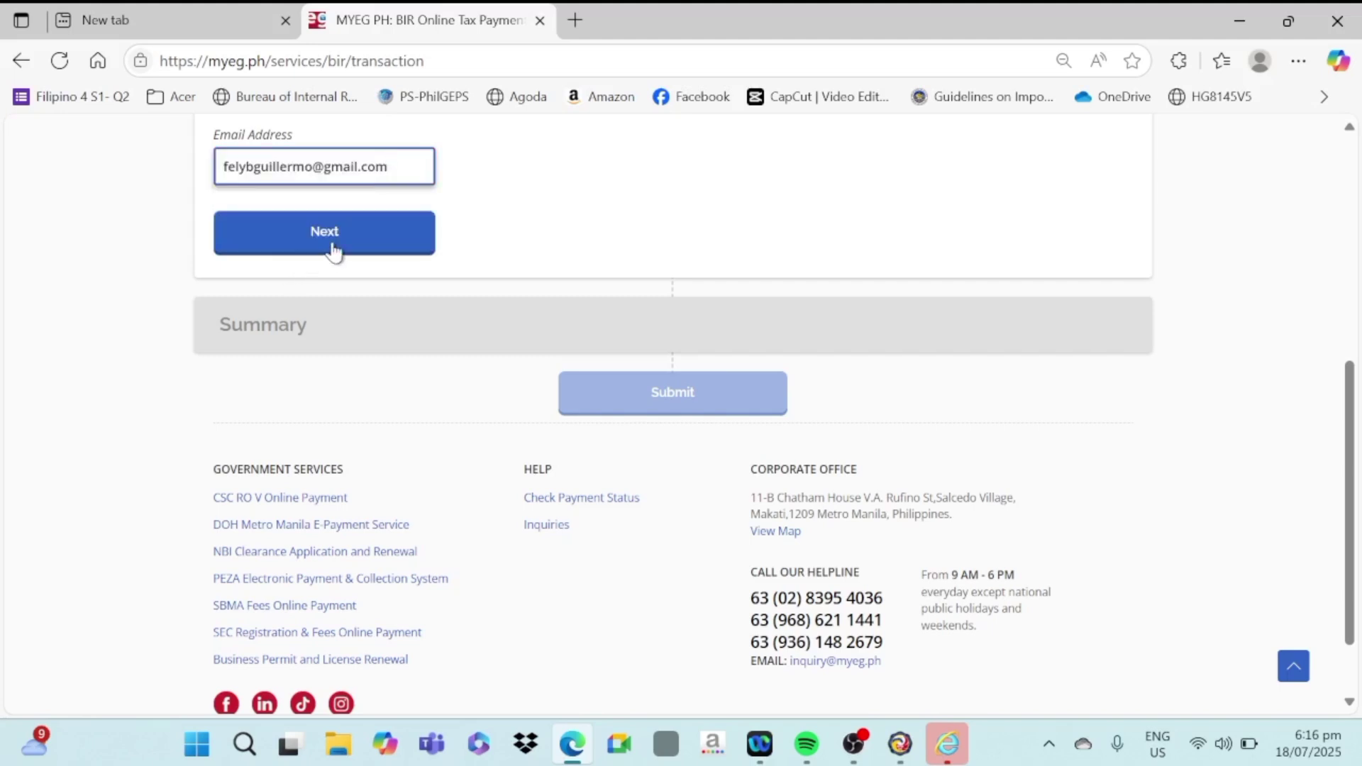
pyautogui.click(336, 248)
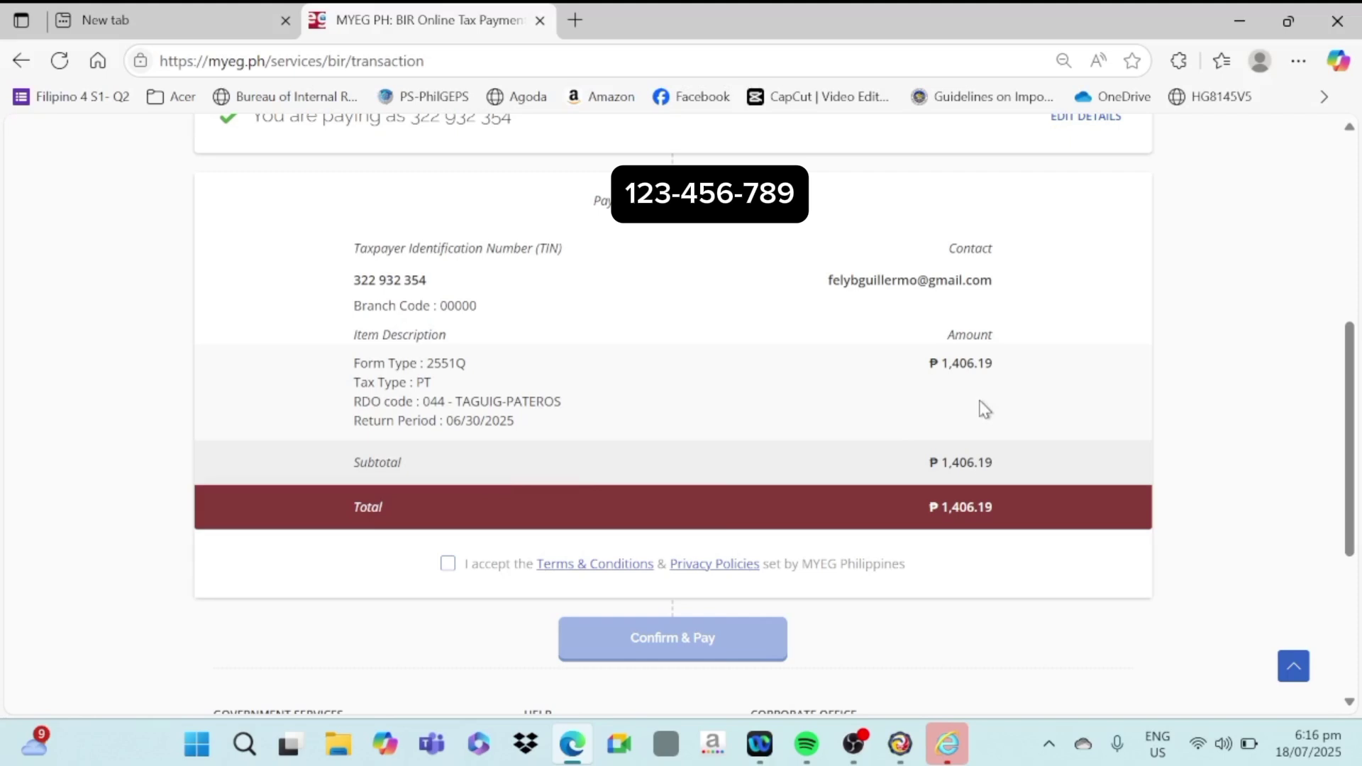
pyautogui.click(448, 565)
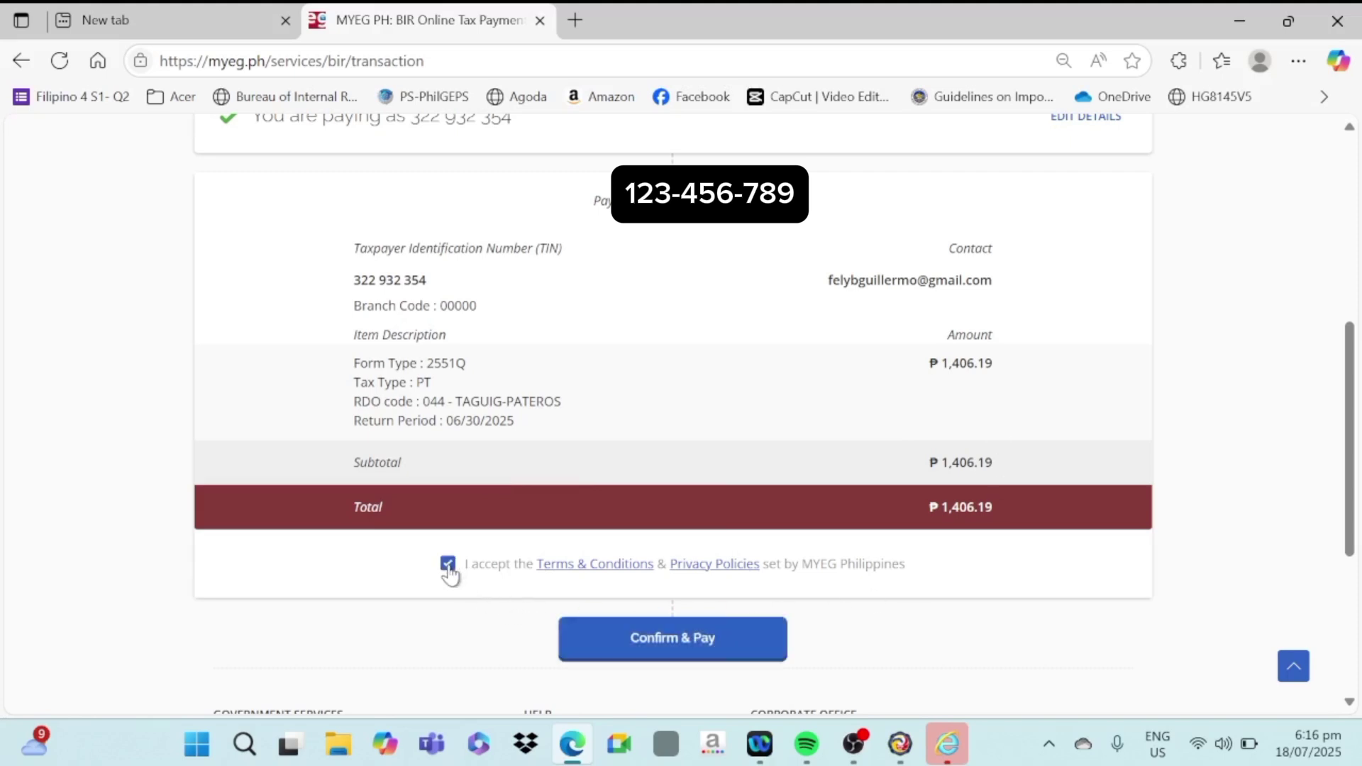
pyautogui.click(681, 647)
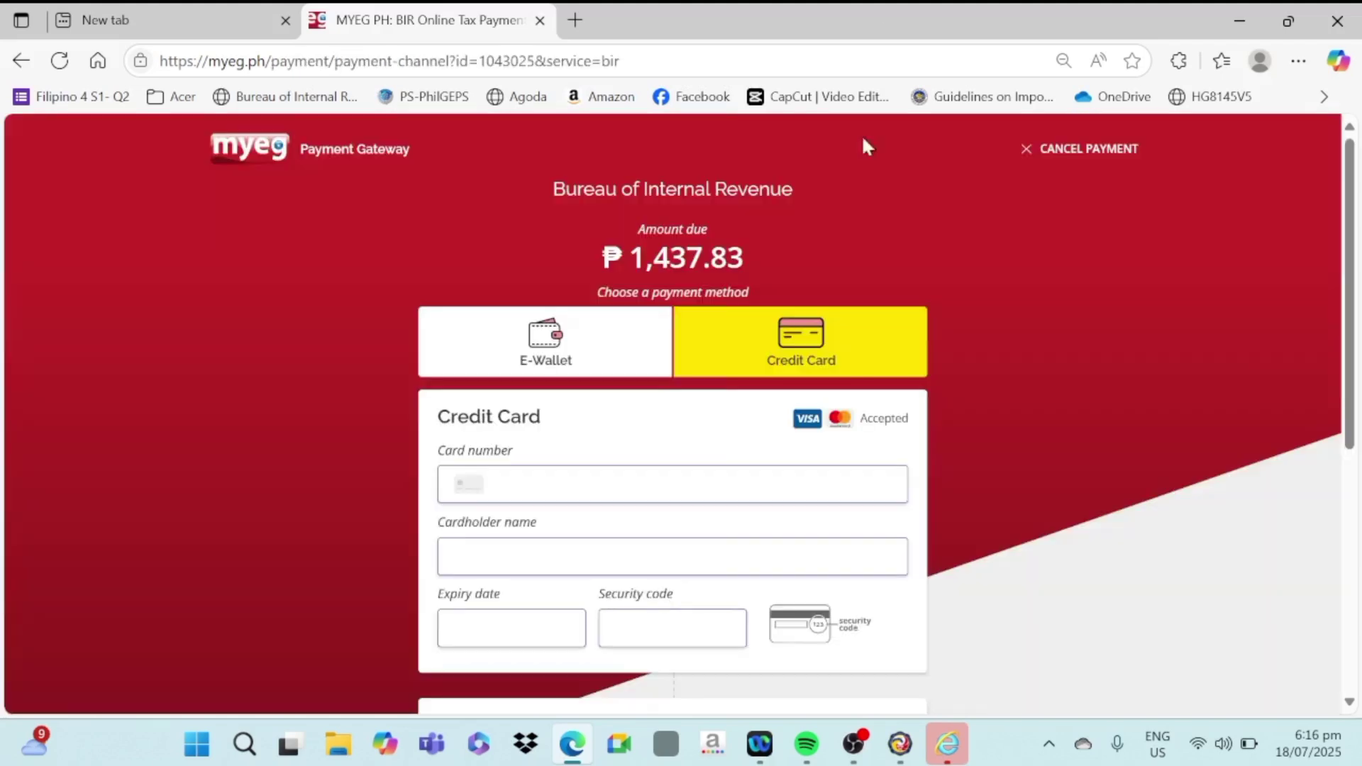
# Step: Choose the PAYMAYA MOBILE BIR e-wallet as the payment method and proceed to the Maya payment page
pyautogui.click(536, 359)
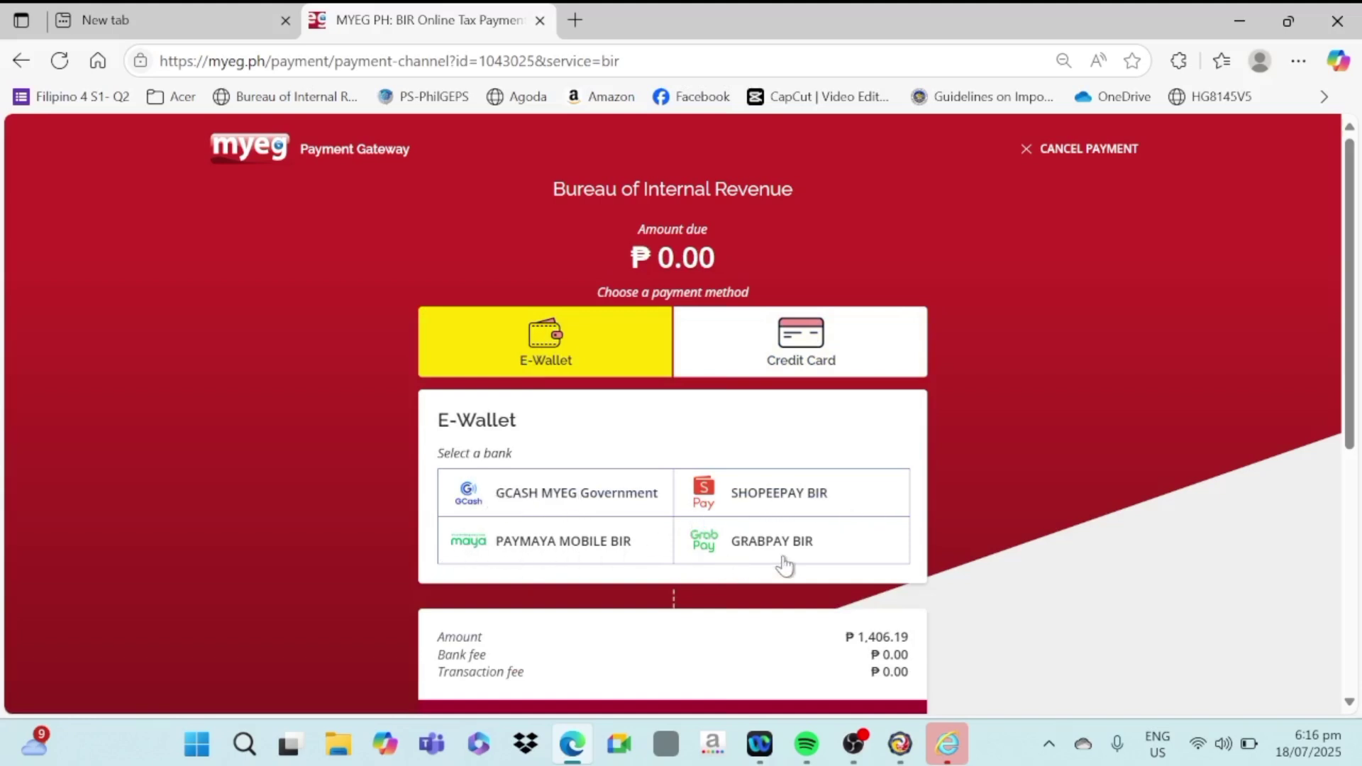
pyautogui.click(488, 558)
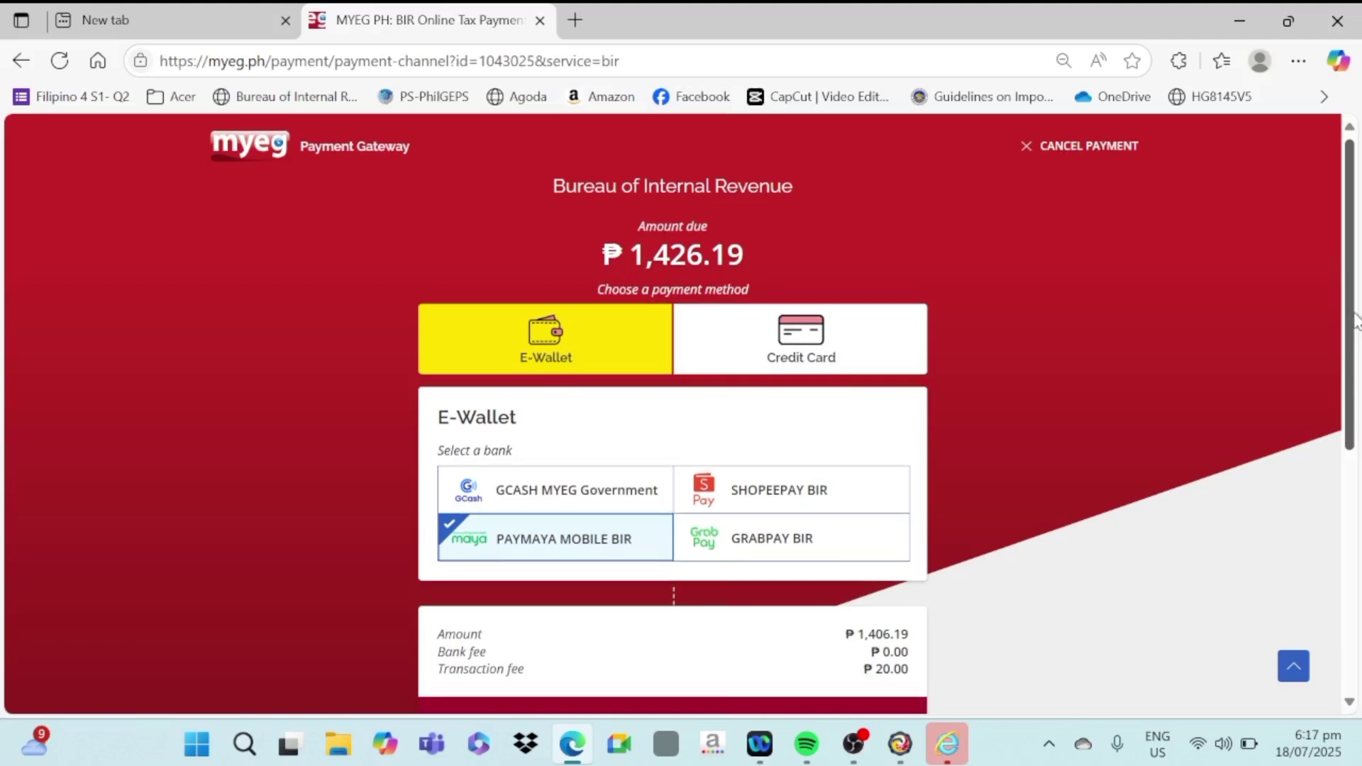
pyautogui.moveTo(1355, 320); pyautogui.dragTo(1355, 412)
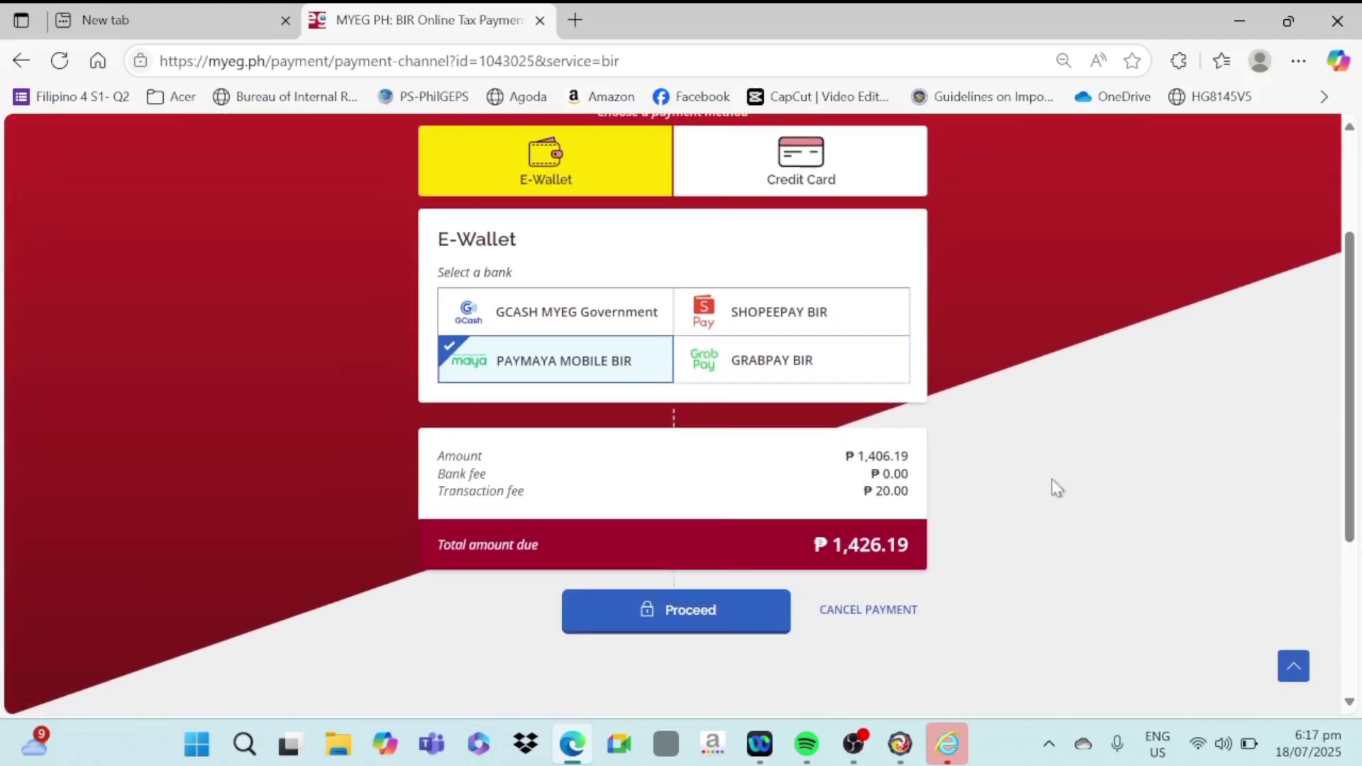
pyautogui.click(691, 618)
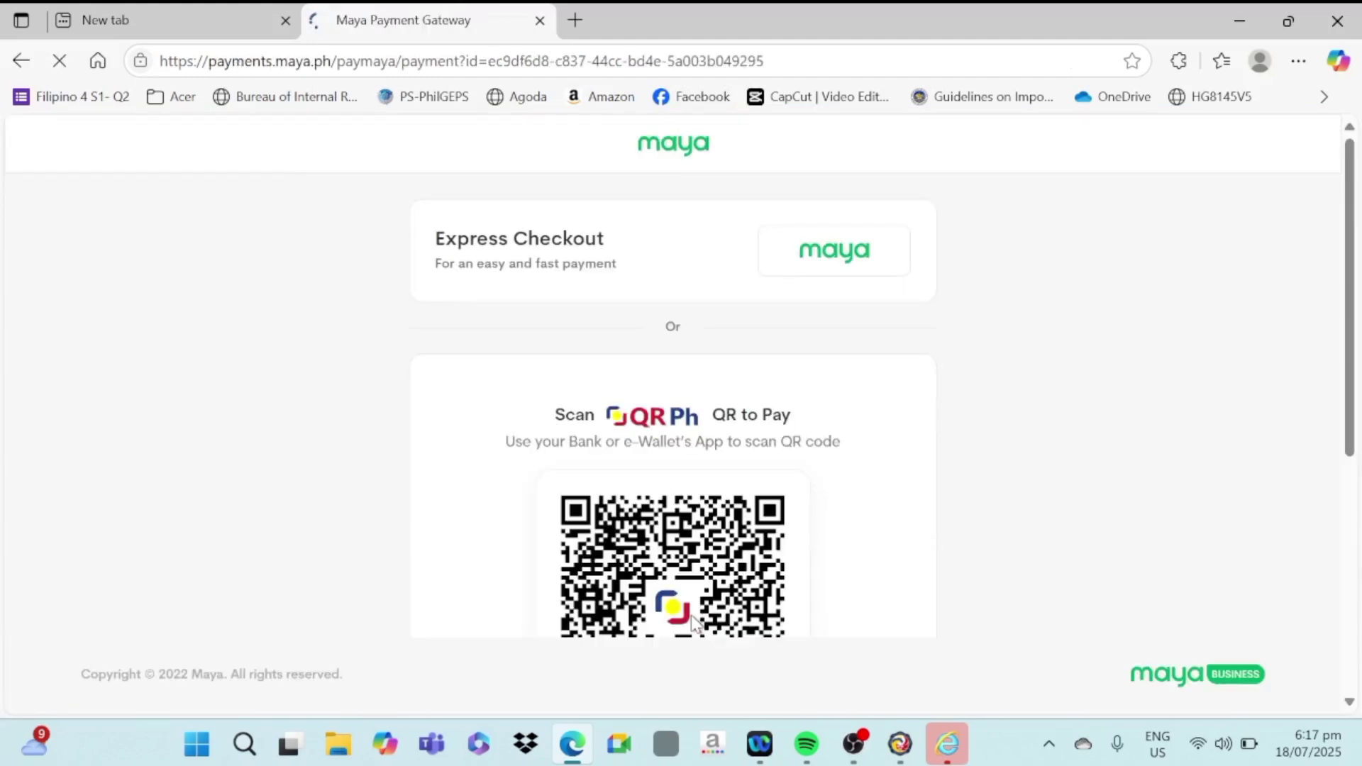
# Step: Pay using the QR Ph code on the Maya page and return to MYEG's BIR service page
pyautogui.moveTo(1359, 228); pyautogui.dragTo(1359, 342)
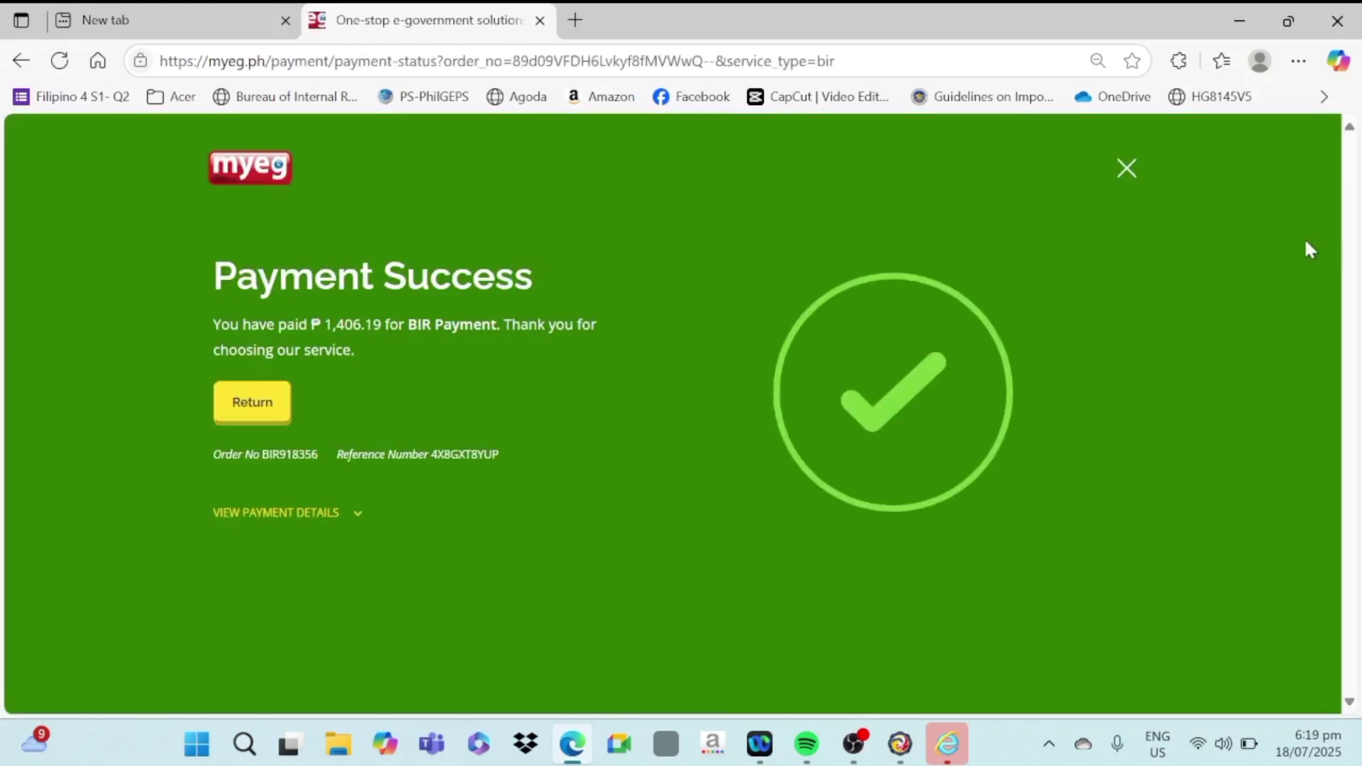
pyautogui.click(265, 404)
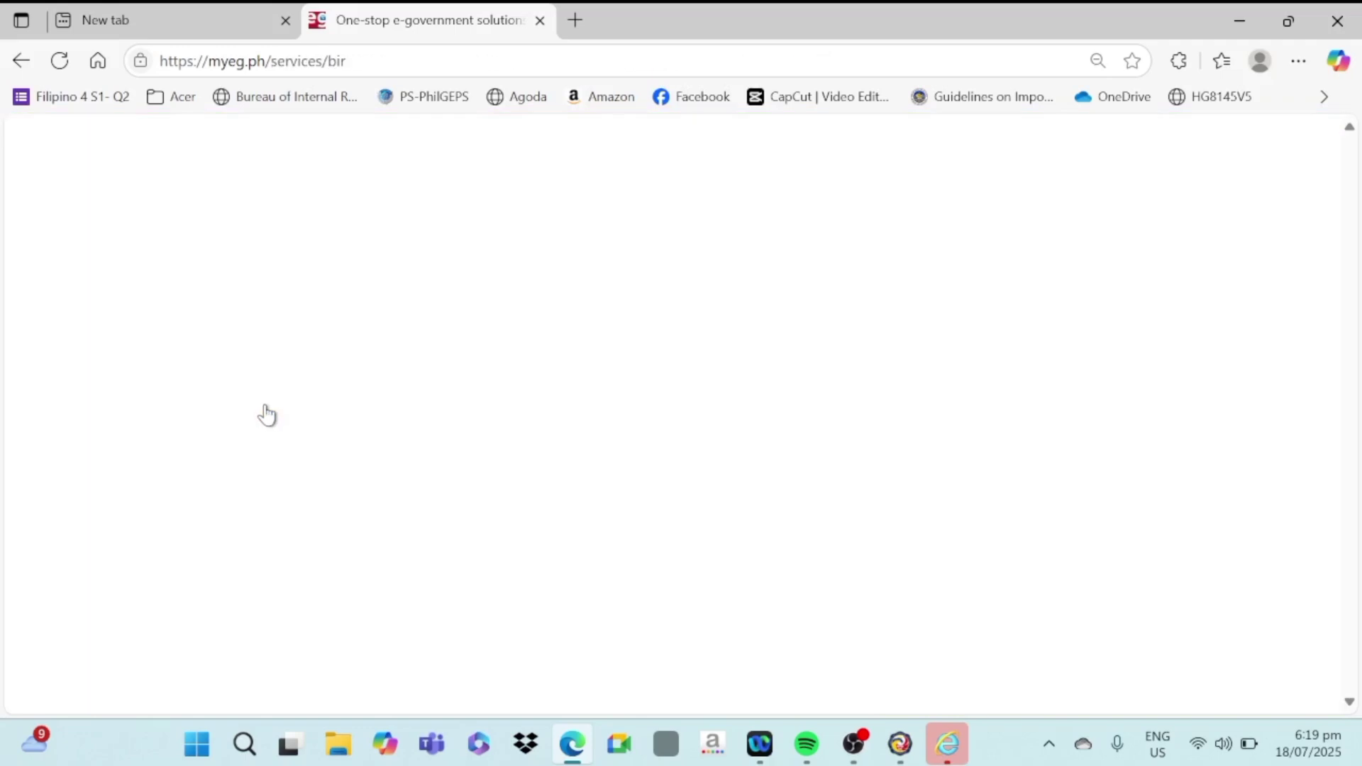